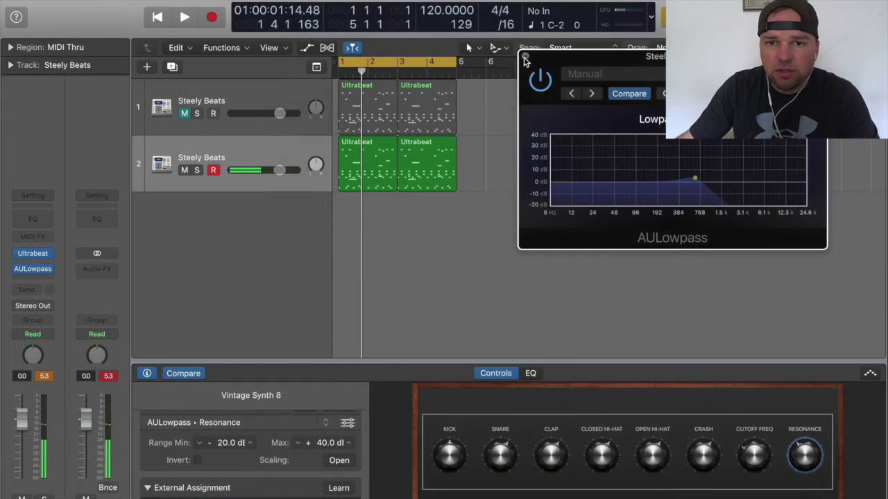
Close the AULowpass plug-in window
{"action": "left_click", "coordinate": [524, 57]}
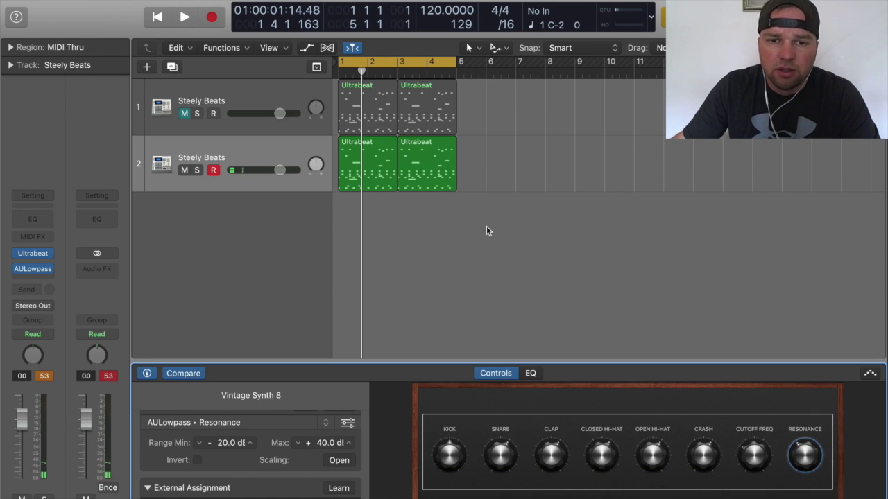
Copy track 2's Ultrabeat regions to continue from bar 5, then copy all eight from bar 17
{"action": "left_click_drag", "start_coordinate": [506, 145], "coordinate": [478, 155]}
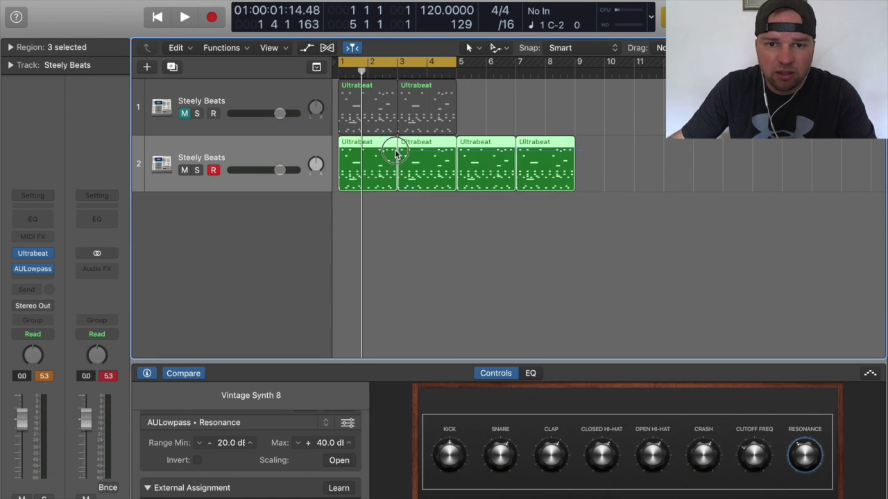
{"action": "left_click_drag", "start_coordinate": [371, 147], "coordinate": [608, 157]}
{"action": "key", "text": "super+a"}
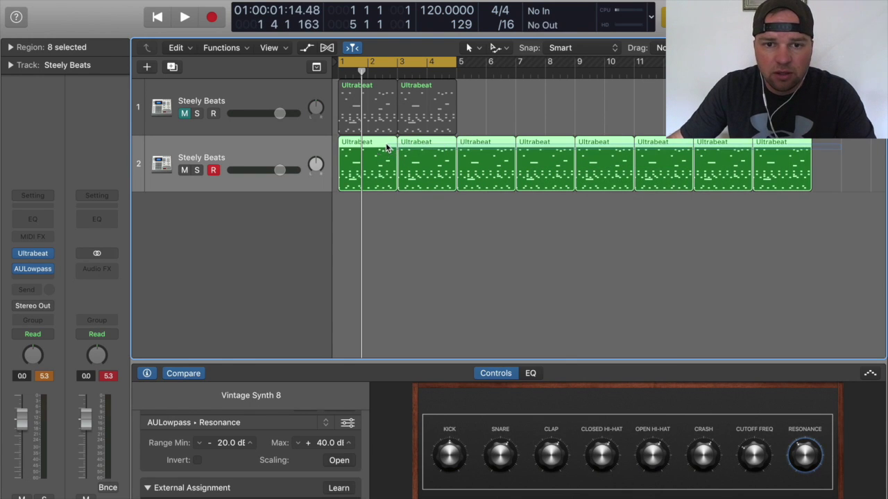
{"action": "left_click_drag", "start_coordinate": [494, 148], "coordinate": [854, 148]}
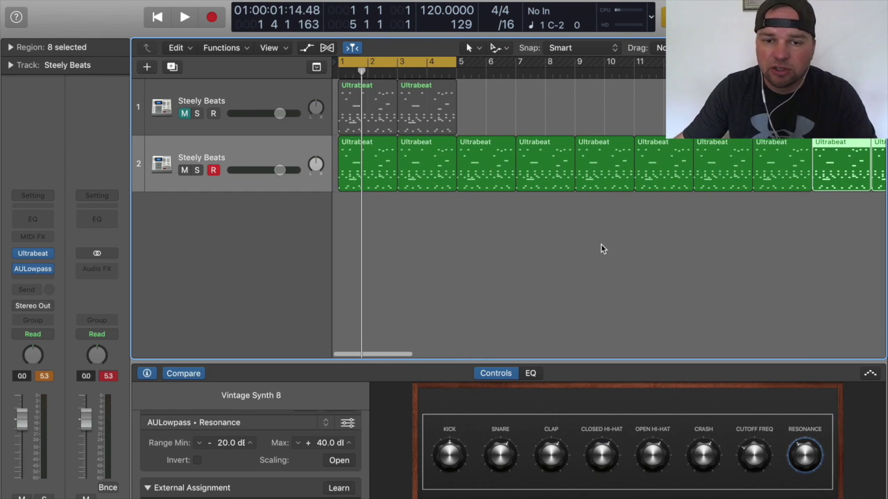
{"action": "key", "text": "Return"}
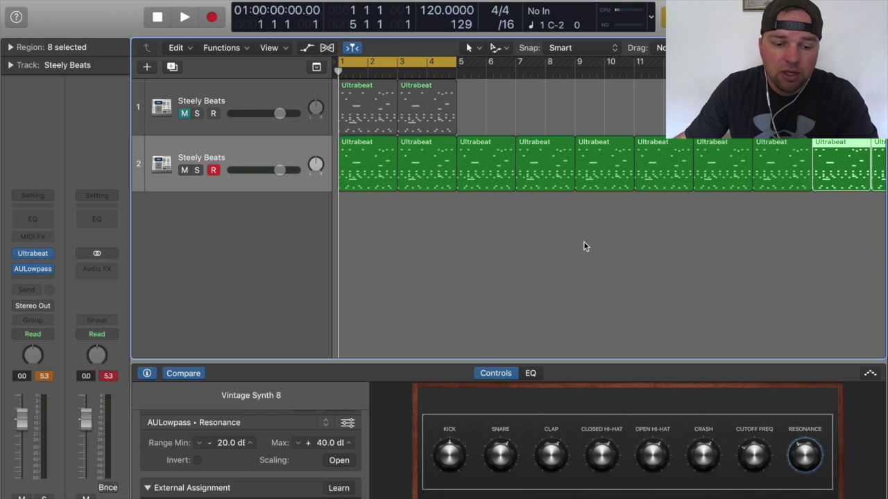
Show the automation curves and switch track 2's automation mode from Read to Touch
{"action": "key", "text": "a"}
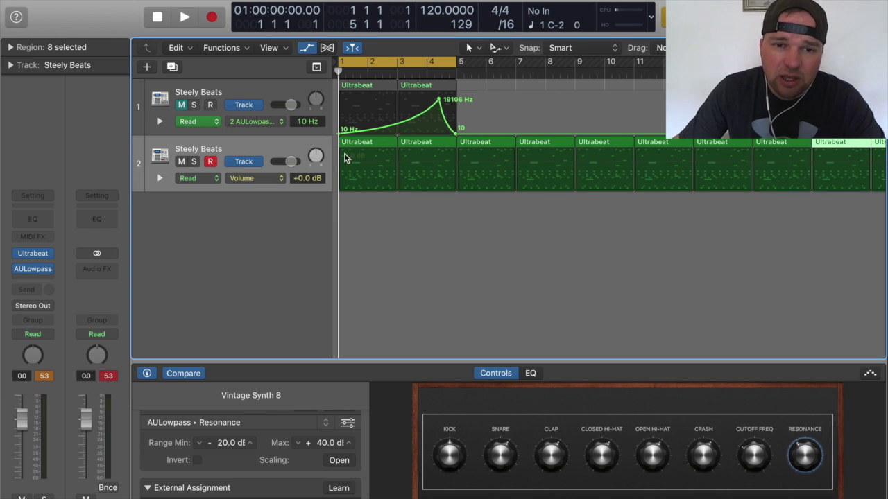
{"action": "left_click", "coordinate": [276, 179]}
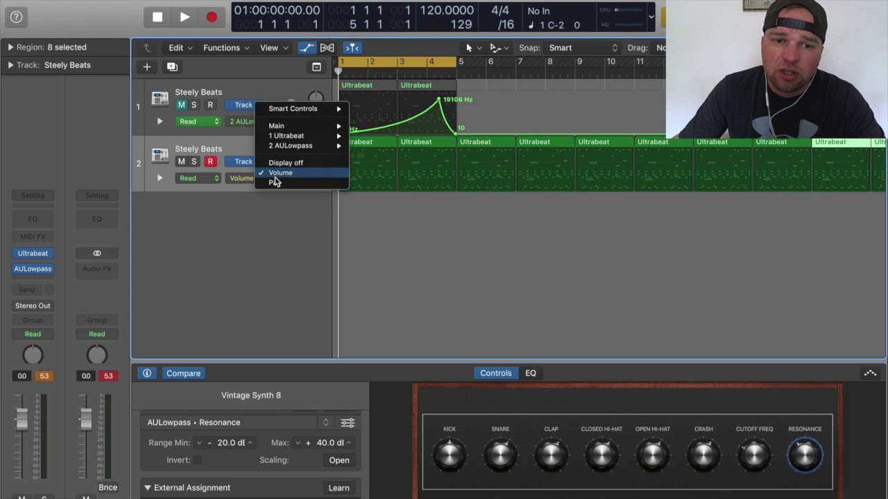
{"action": "left_click", "coordinate": [237, 202]}
{"action": "left_click", "coordinate": [198, 180]}
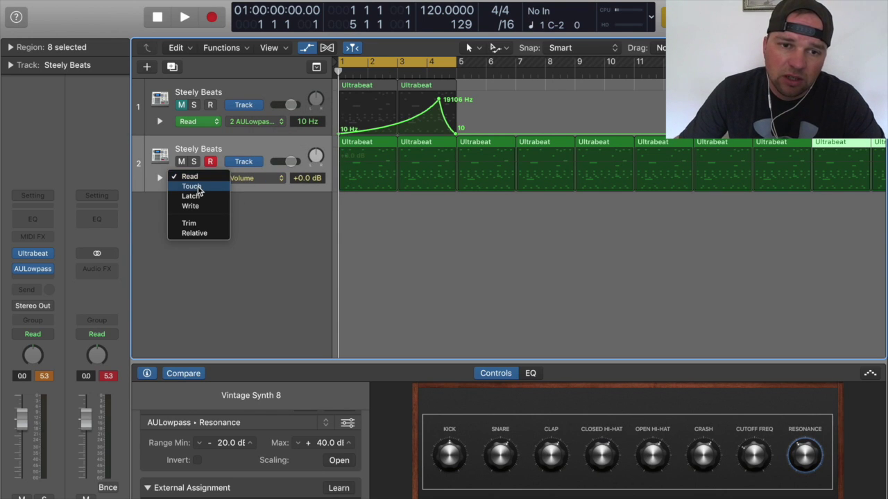
{"action": "left_click", "coordinate": [199, 185]}
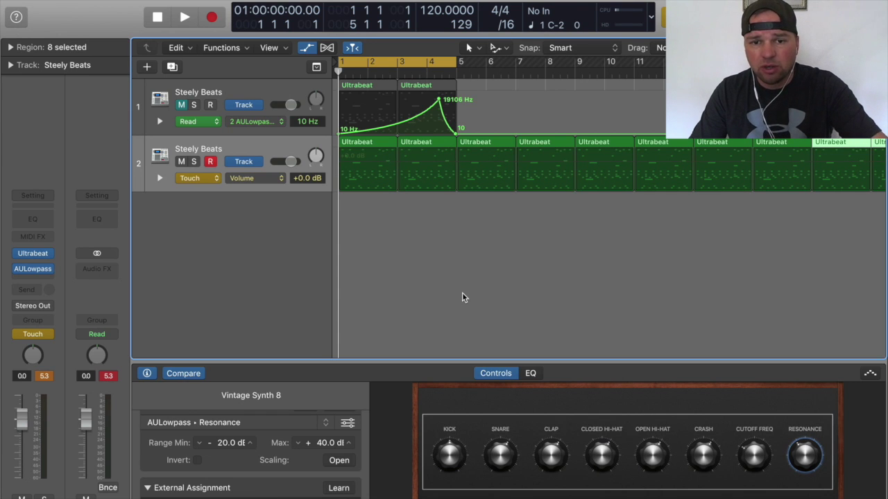
{"action": "key", "text": "space"}
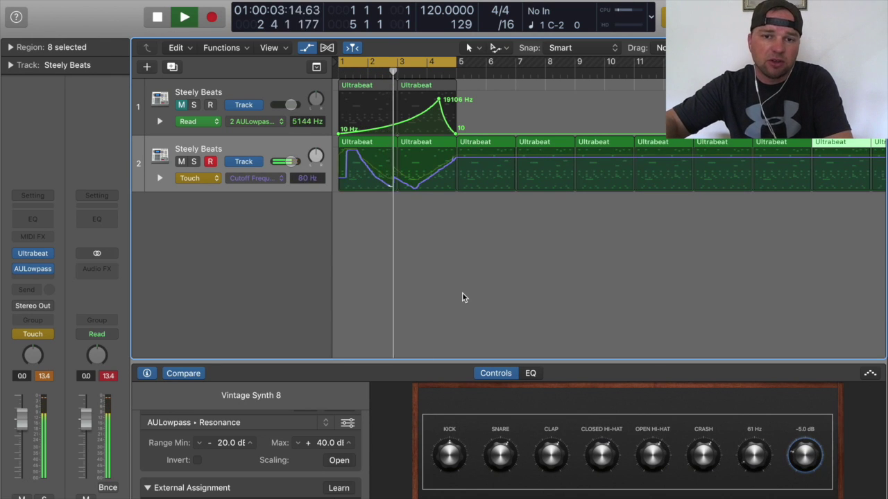
Stop the cutoff recording pass and delete all of track 2's automation
{"action": "key", "text": "space"}
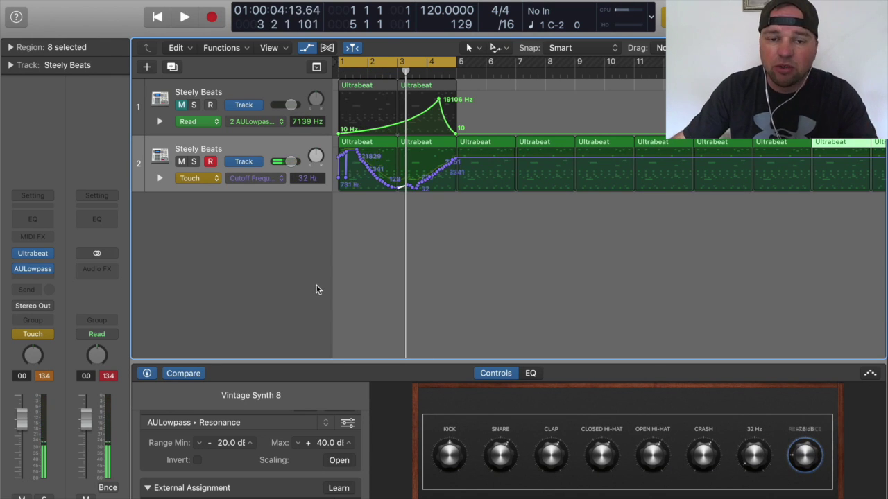
{"action": "right_click", "coordinate": [270, 181]}
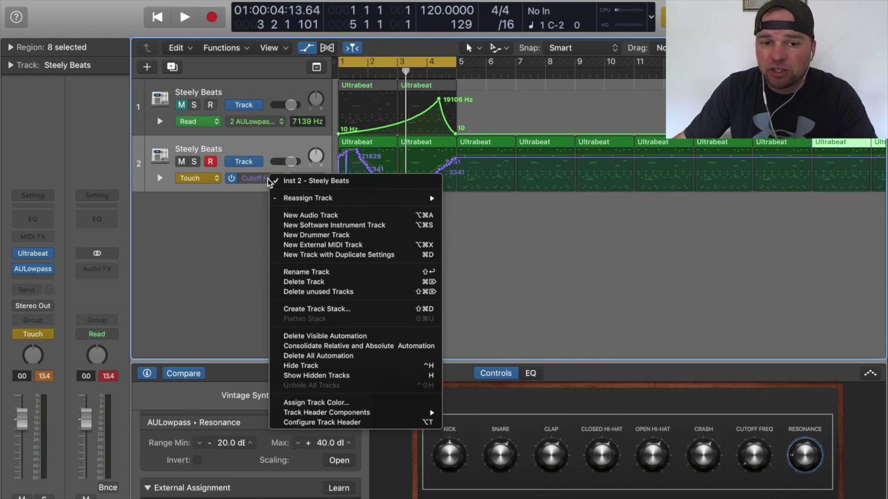
{"action": "left_click", "coordinate": [323, 356]}
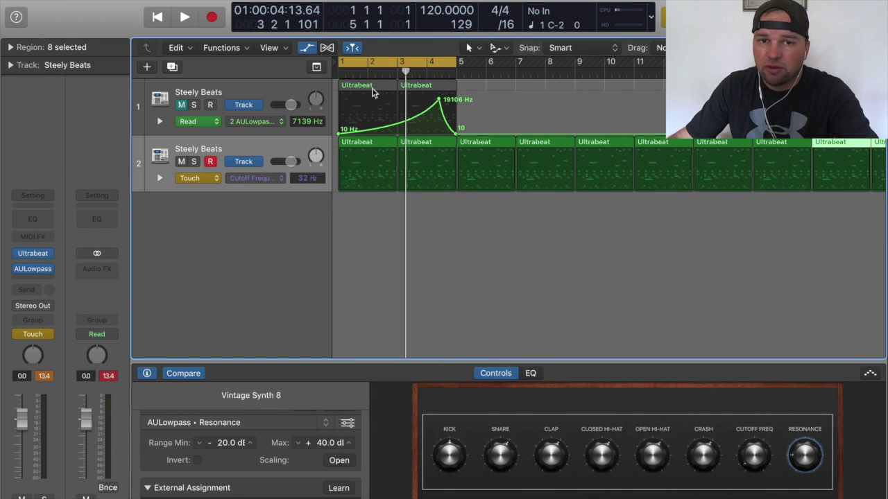
Turn off the bars 1–4 cycle and return to the song start, stopping an accidental recording
{"action": "key", "text": "c"}
{"action": "key", "text": "Return"}
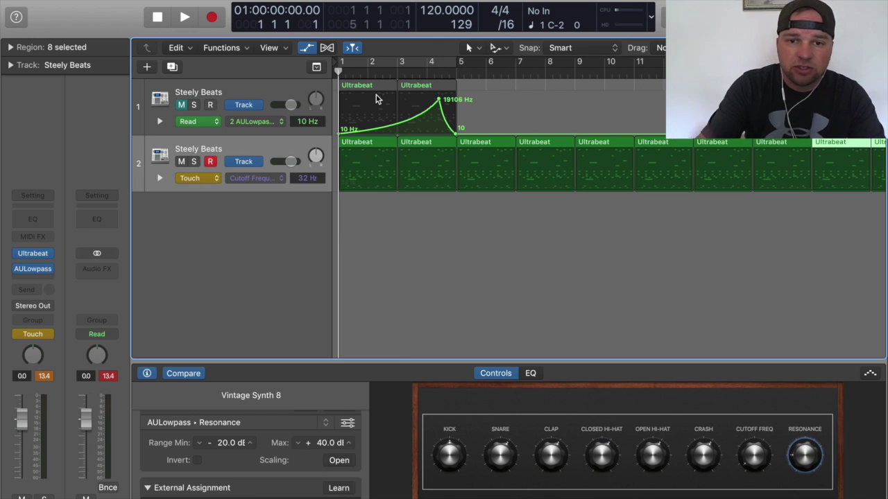
{"action": "key", "text": "r"}
{"action": "key", "text": "space"}
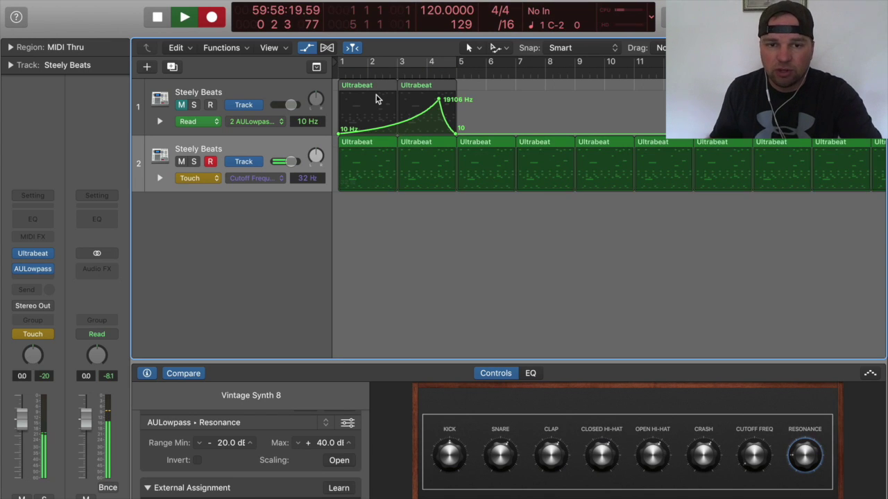
{"action": "key", "text": "Return"}
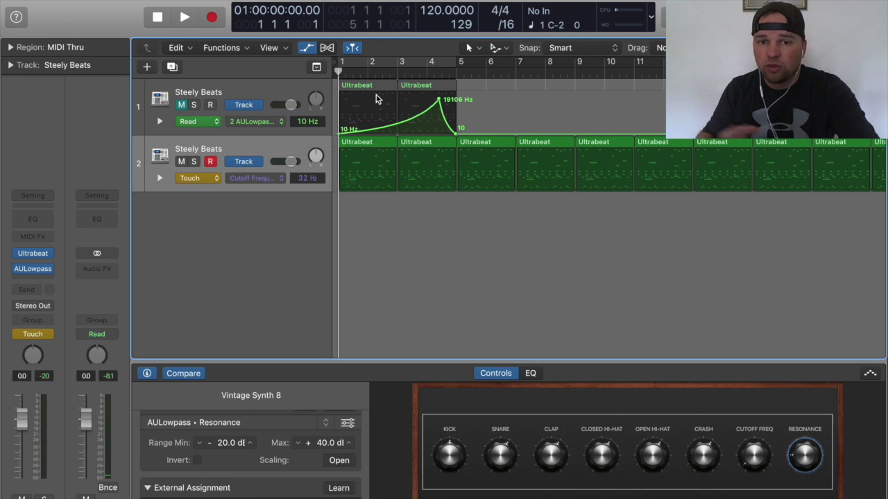
Record a Resonance automation pass over bars 1–8 and play it back
{"action": "key", "text": "space"}
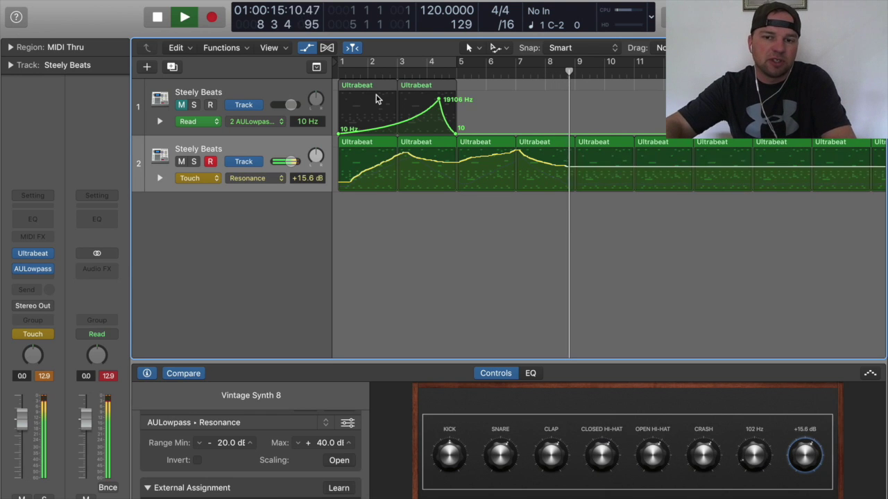
{"action": "key", "text": "space"}
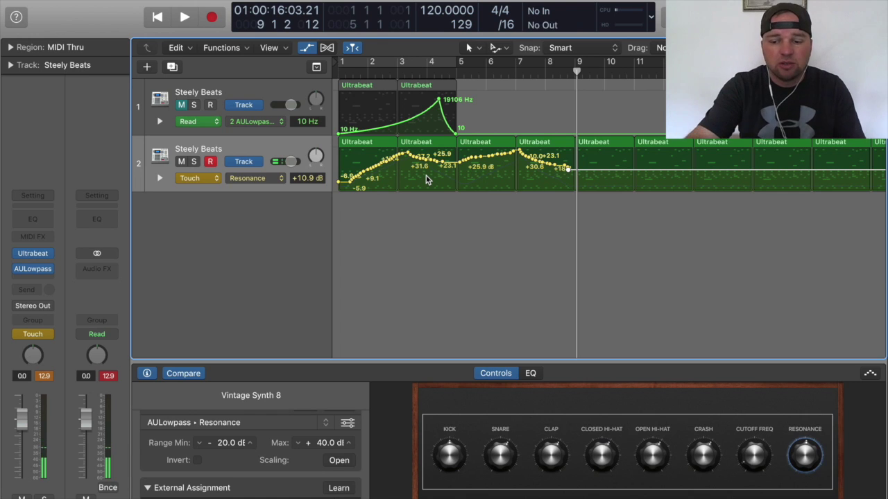
{"action": "key", "text": "Return"}
{"action": "key", "text": "space"}
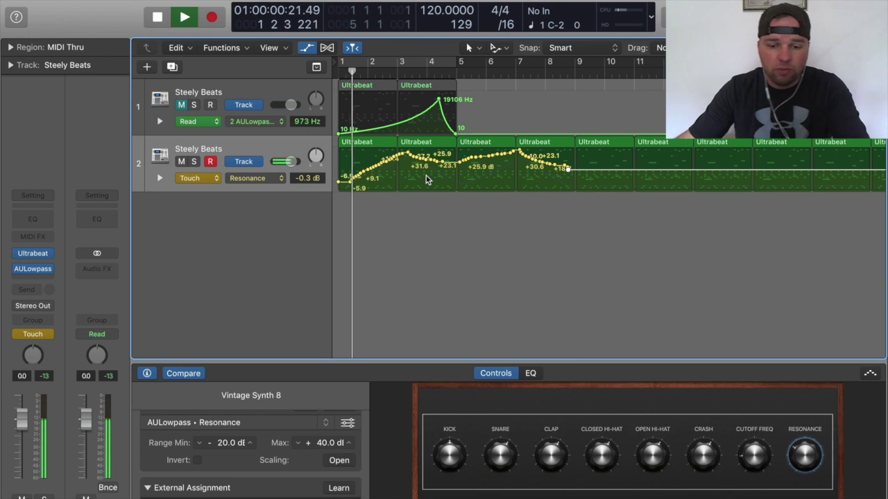
{"action": "key", "text": "space"}
Switch track 2 back to Read mode and play its Resonance automation from the start
{"action": "left_click", "coordinate": [208, 178]}
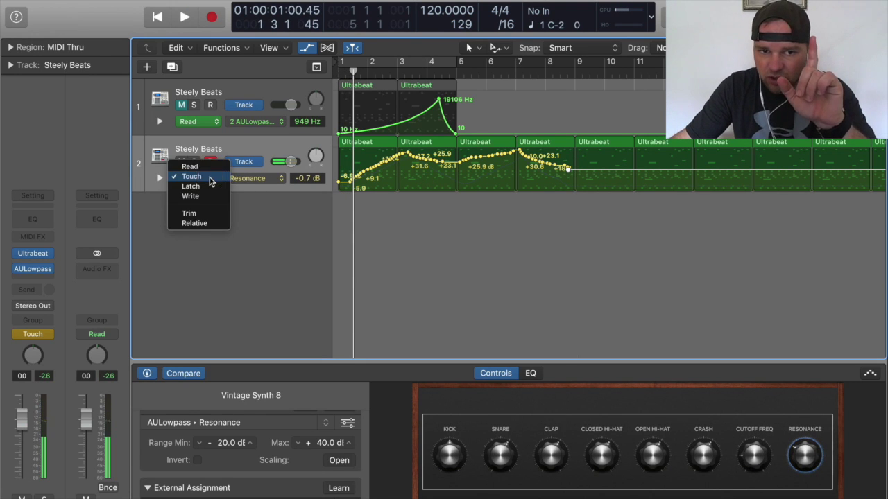
{"action": "left_click", "coordinate": [208, 167]}
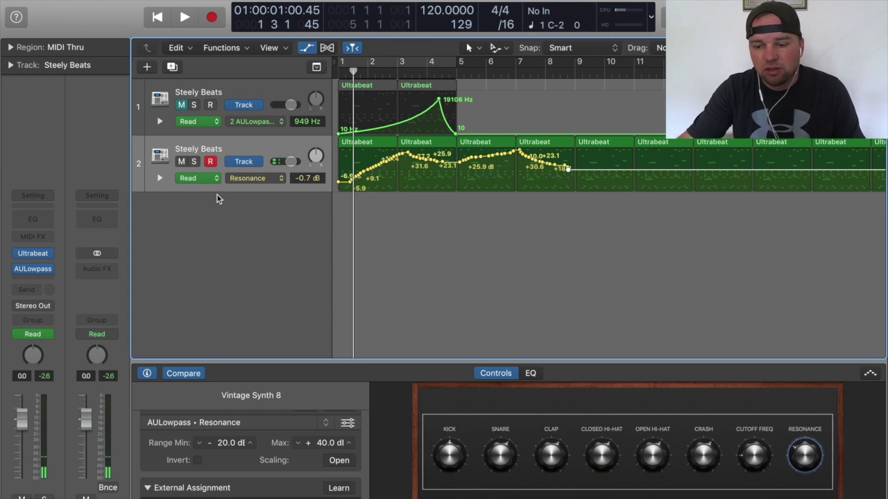
{"action": "key", "text": "Return"}
{"action": "key", "text": "space"}
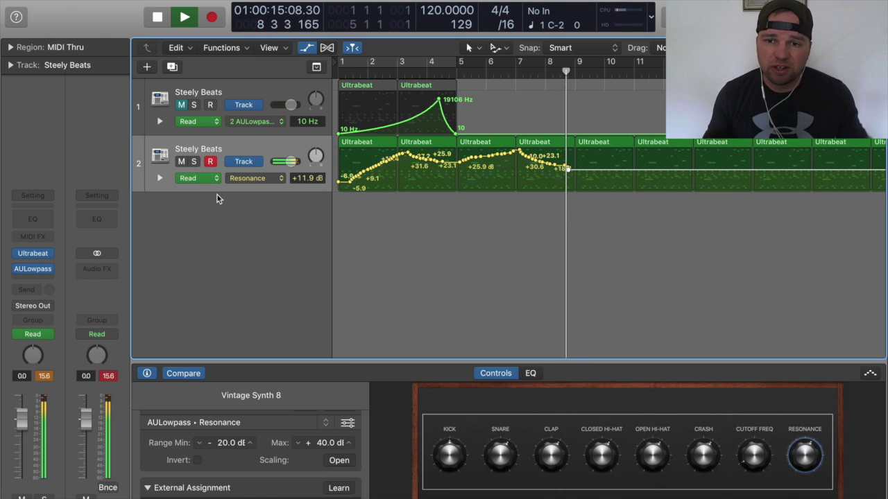
{"action": "key", "text": "space"}
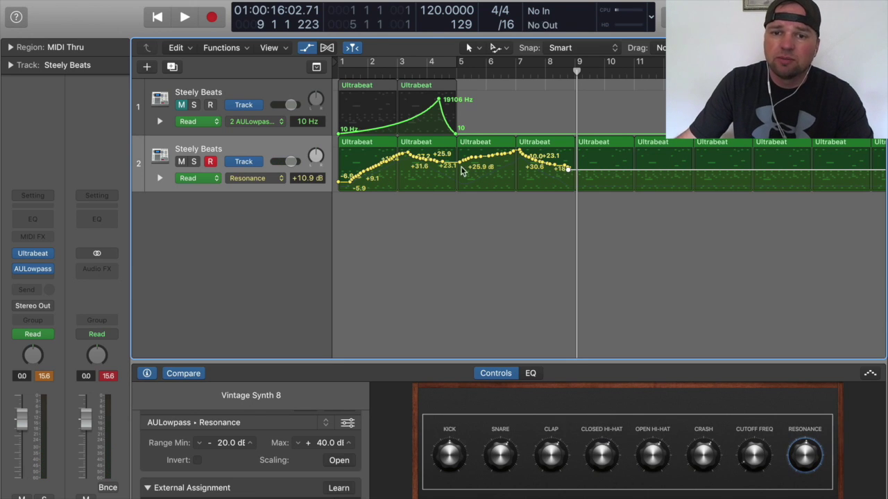
{"action": "right_click", "coordinate": [267, 183]}
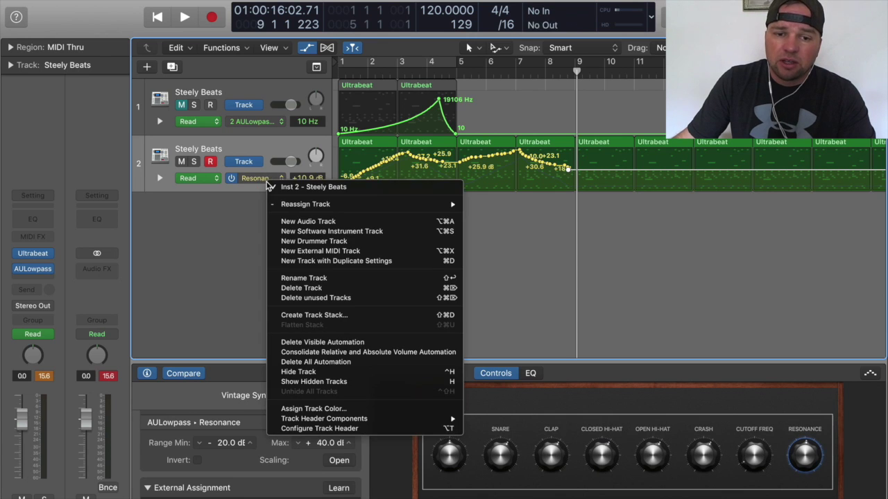
Delete track 2's automation, return to the start, and confirm Resonance as its automated parameter
{"action": "left_click", "coordinate": [326, 362]}
{"action": "key", "text": "Return"}
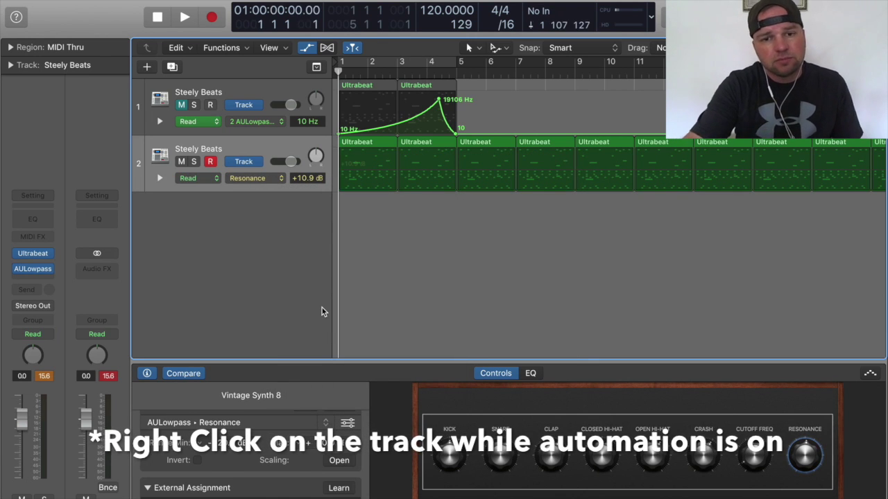
{"action": "right_click", "coordinate": [295, 174]}
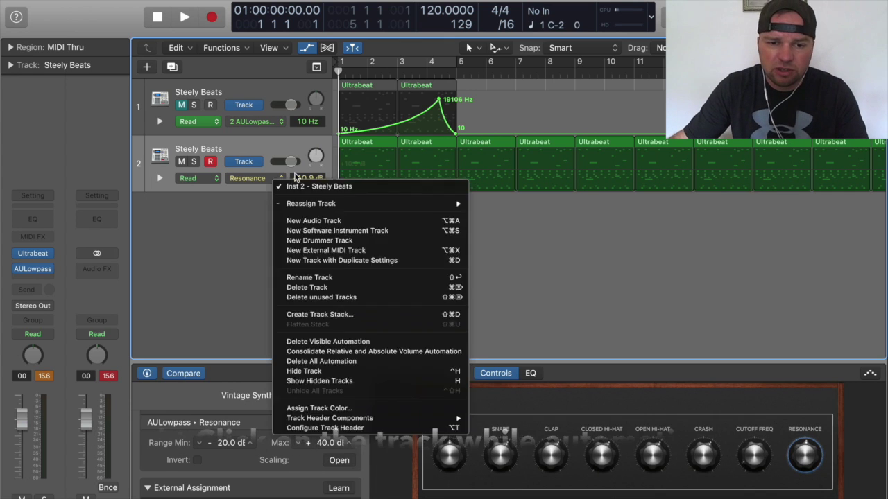
{"action": "left_click", "coordinate": [265, 201]}
{"action": "right_click", "coordinate": [260, 179]}
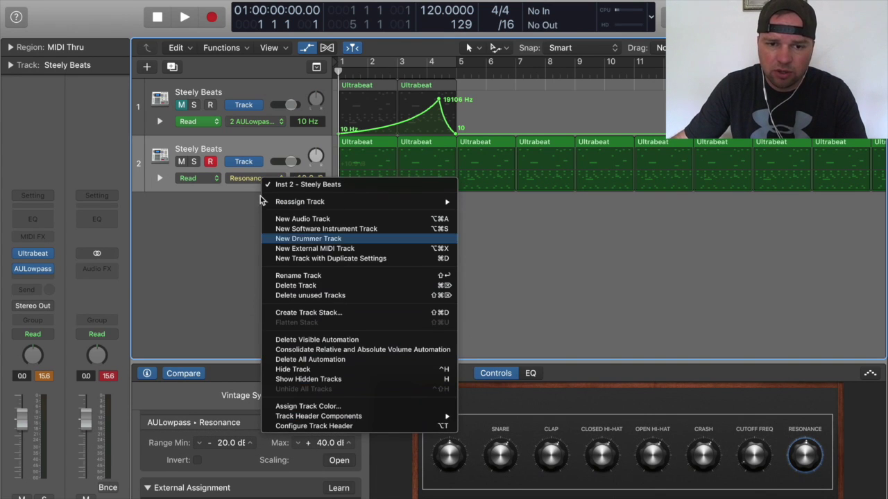
{"action": "left_click", "coordinate": [218, 241]}
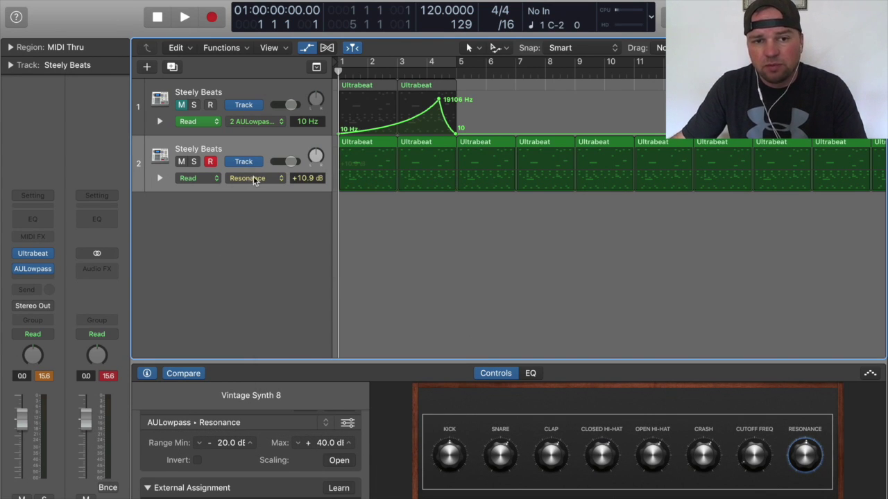
{"action": "left_click", "coordinate": [254, 179]}
{"action": "left_click", "coordinate": [225, 201]}
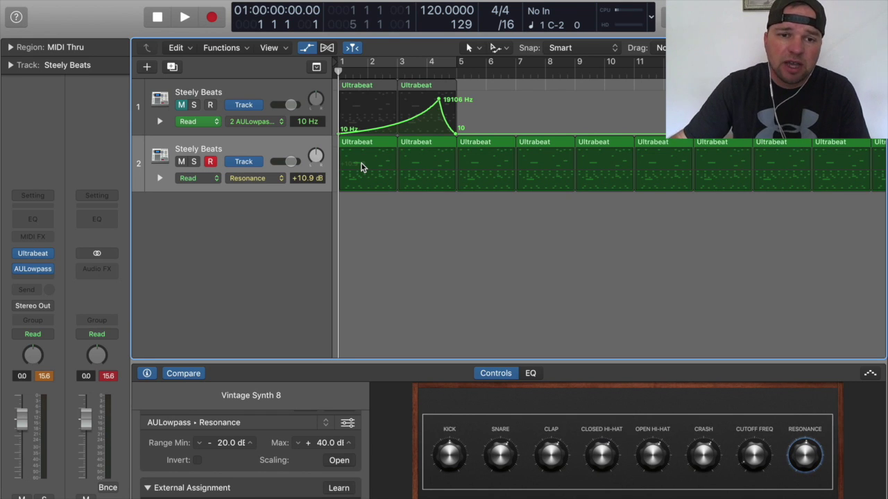
{"action": "left_click", "coordinate": [260, 180]}
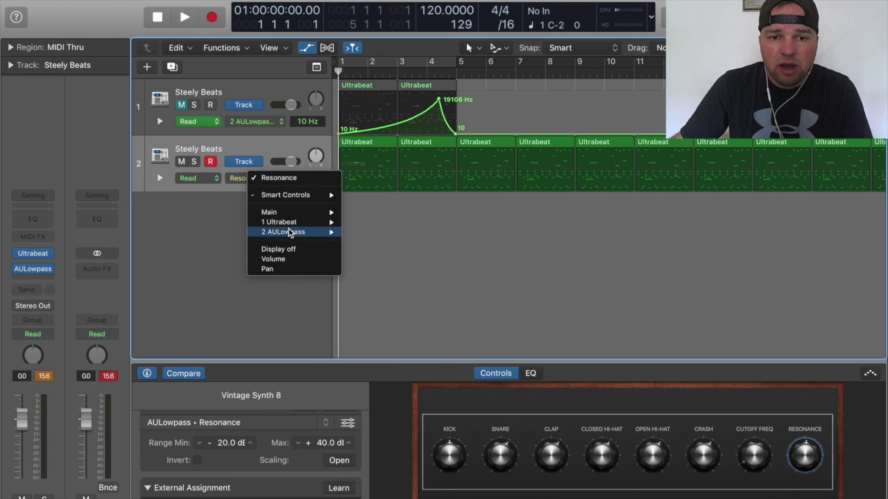
Automate track 2's AULowpass Cutoff Frequency with points at bars 1 and 5, bar 5 at 21828 Hz
{"action": "left_click", "coordinate": [374, 232]}
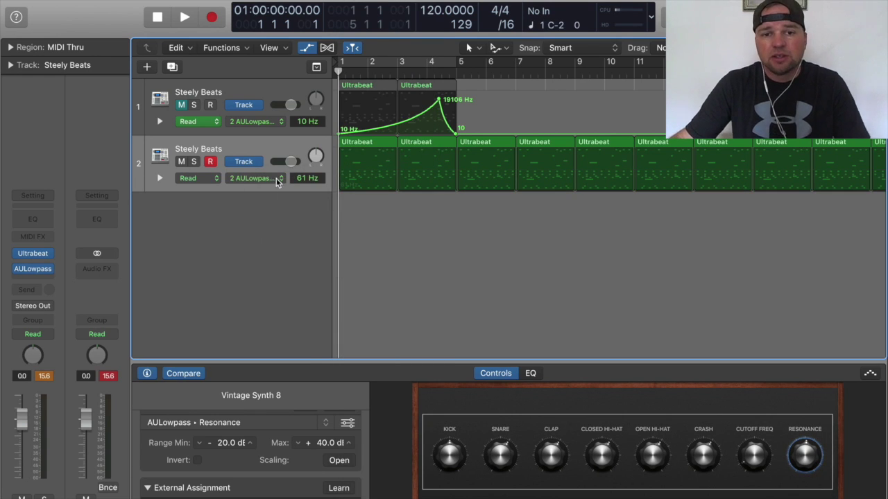
{"action": "left_click", "coordinate": [340, 180]}
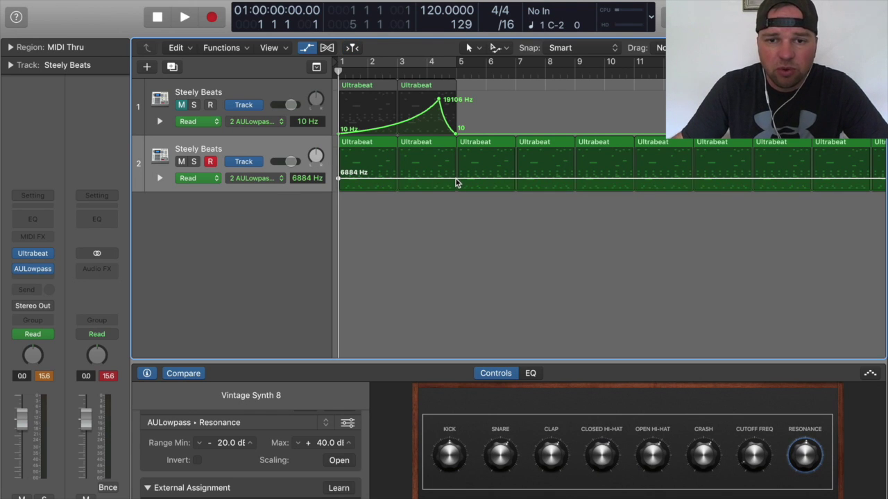
{"action": "key", "text": "c"}
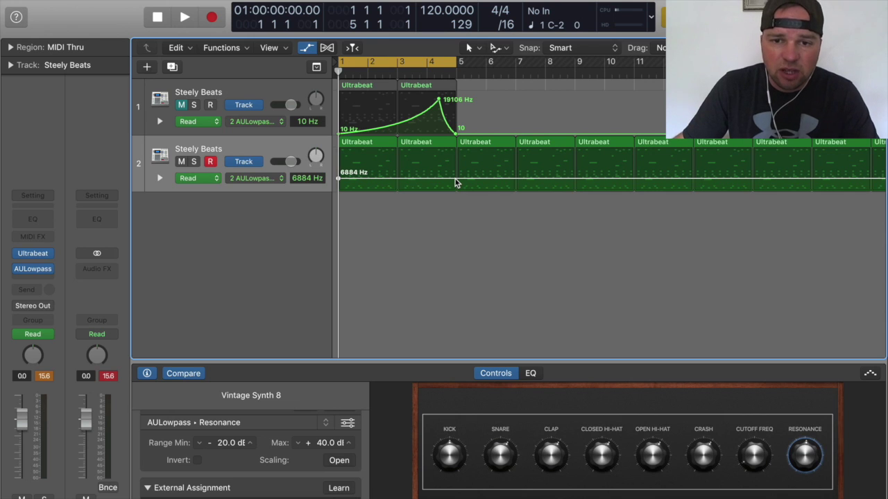
{"action": "left_click", "coordinate": [455, 179]}
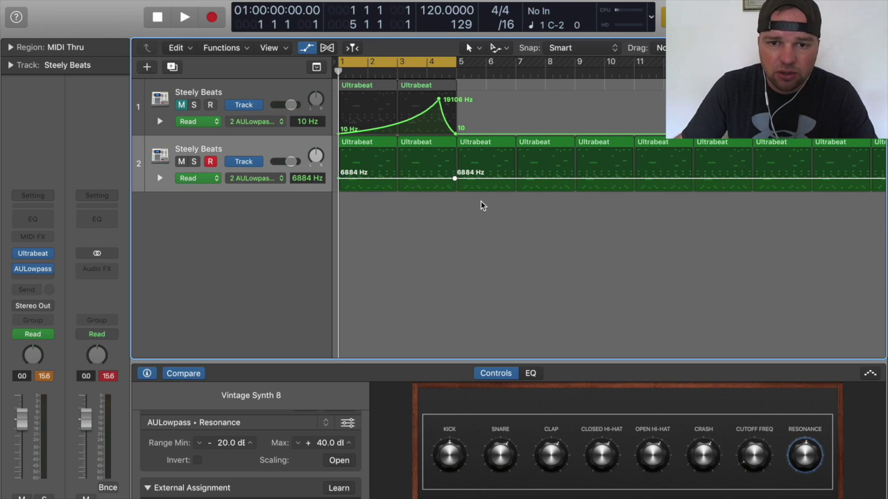
{"action": "left_click_drag", "start_coordinate": [453, 181], "coordinate": [458, 151]}
{"action": "mouse_move", "coordinate": [342, 177]}
{"action": "left_mouse_down"}
{"action": "mouse_move", "coordinate": [337, 190]}
{"action": "mouse_move", "coordinate": [351, 188]}
{"action": "left_mouse_up"}
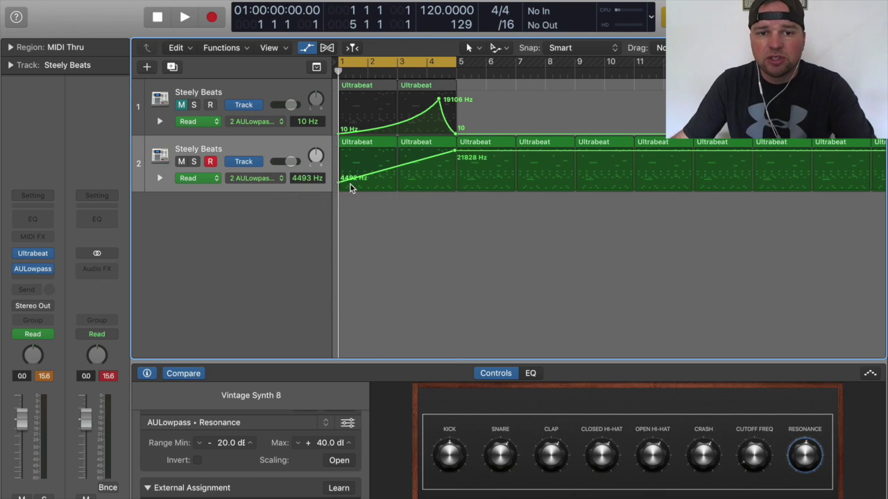
Play the bars 1–5 cycle and lower the ramp's starting cutoff to about 2400 Hz
{"action": "key", "text": "space"}
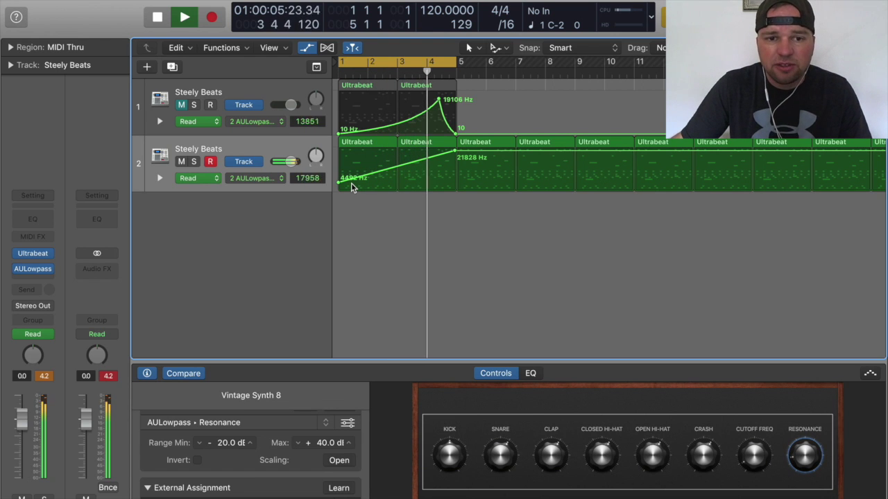
{"action": "left_click", "coordinate": [272, 177]}
{"action": "left_click", "coordinate": [272, 174]}
{"action": "left_click_drag", "start_coordinate": [340, 166], "coordinate": [339, 186]}
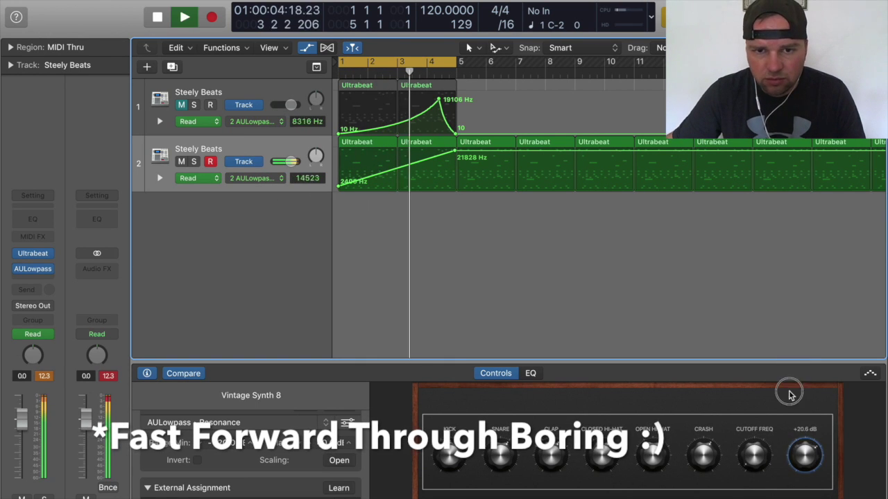
{"action": "key", "text": "space"}
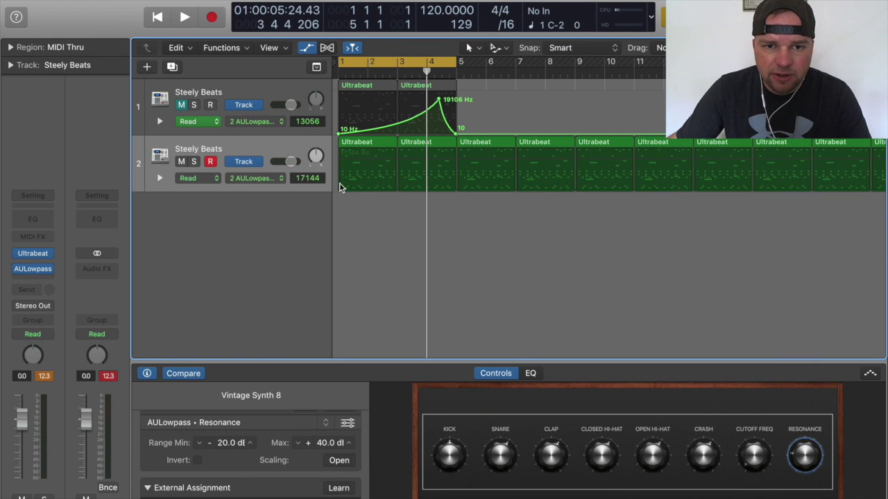
Redraw the cutoff line at 4194 Hz from bar 1 to bar 5 with a 19437 peak at bar 4
{"action": "left_click", "coordinate": [340, 184]}
{"action": "left_click", "coordinate": [455, 183]}
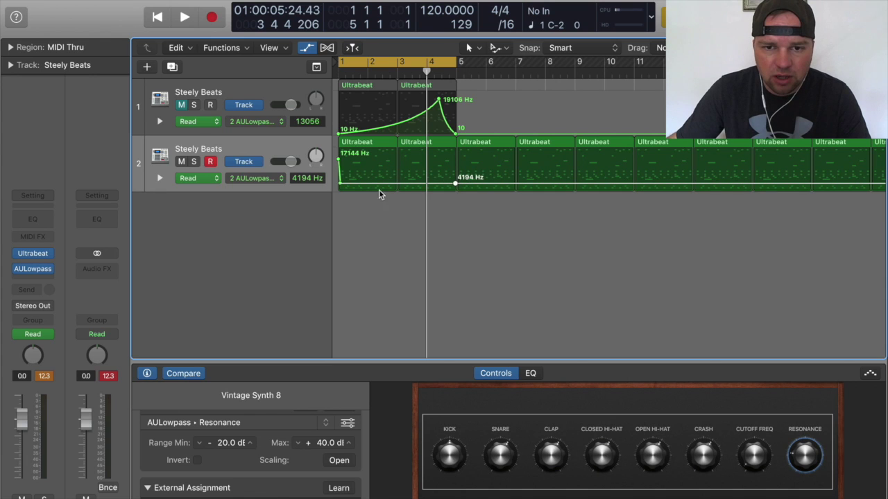
{"action": "right_click", "coordinate": [338, 159]}
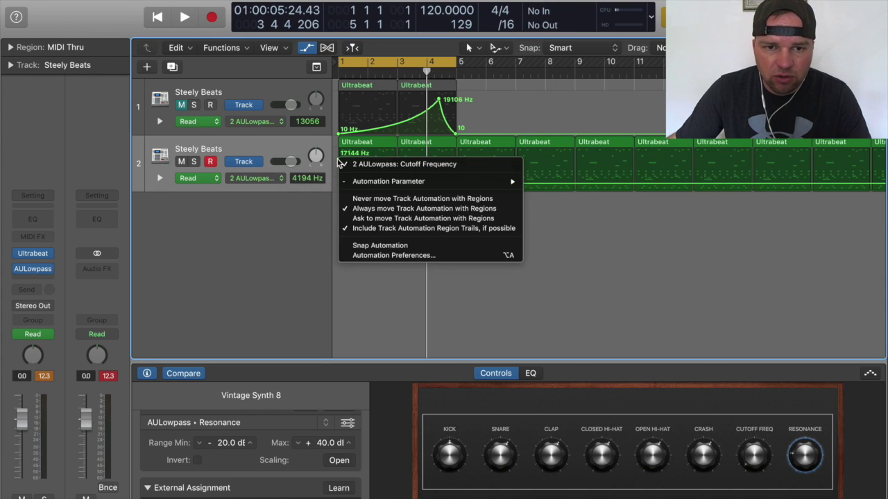
{"action": "left_click", "coordinate": [419, 202]}
{"action": "right_click", "coordinate": [340, 166]}
{"action": "left_click", "coordinate": [340, 167]}
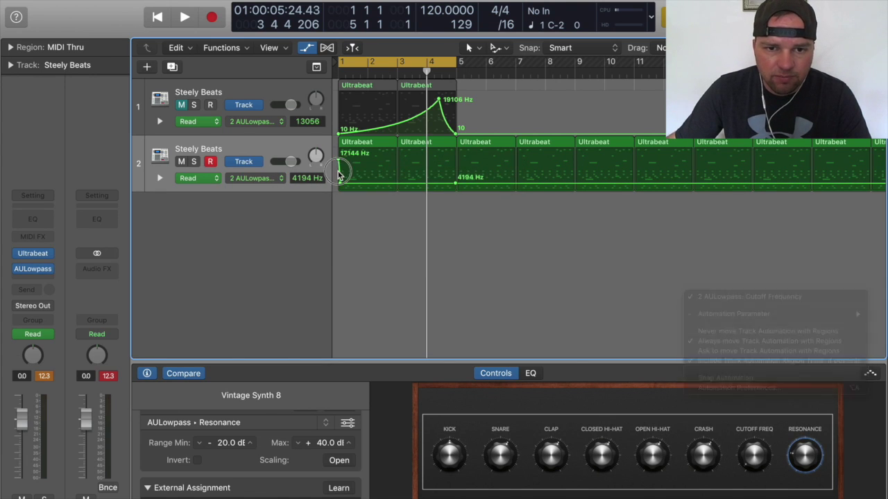
{"action": "right_click", "coordinate": [338, 161]}
{"action": "left_click", "coordinate": [340, 163]}
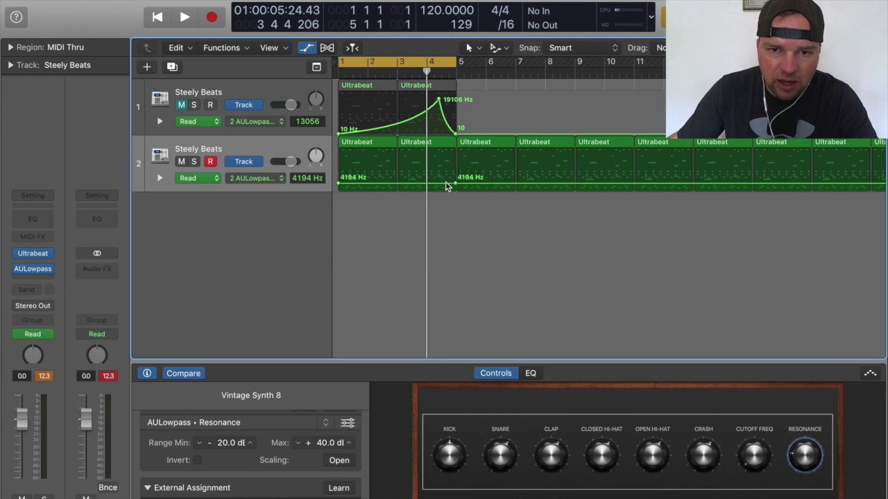
{"action": "left_click_drag", "start_coordinate": [428, 185], "coordinate": [429, 157]}
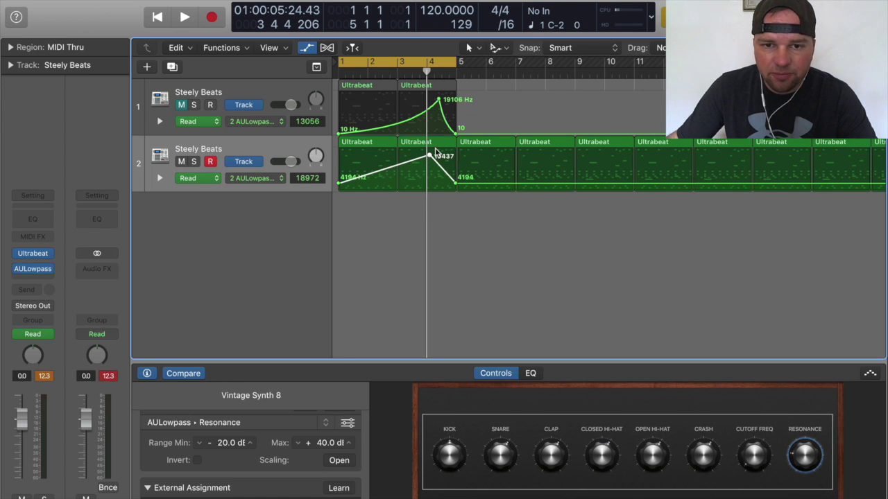
{"action": "scroll", "coordinate": [416, 146], "scroll_direction": "left", "scroll_amount": 3}
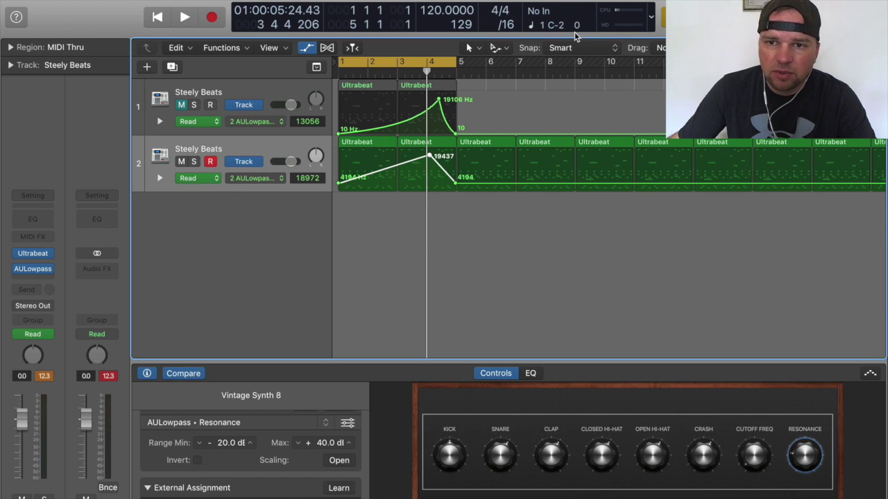
Make Automation Curve Tool the secondary tool, keeping Smart snap, and bend the rising cutoff ramp into a curve
{"action": "left_click", "coordinate": [605, 48]}
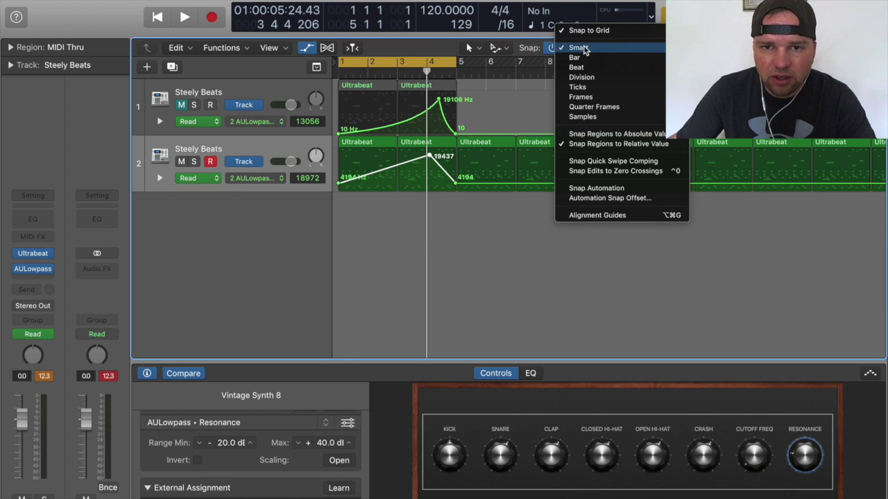
{"action": "left_click", "coordinate": [652, 47]}
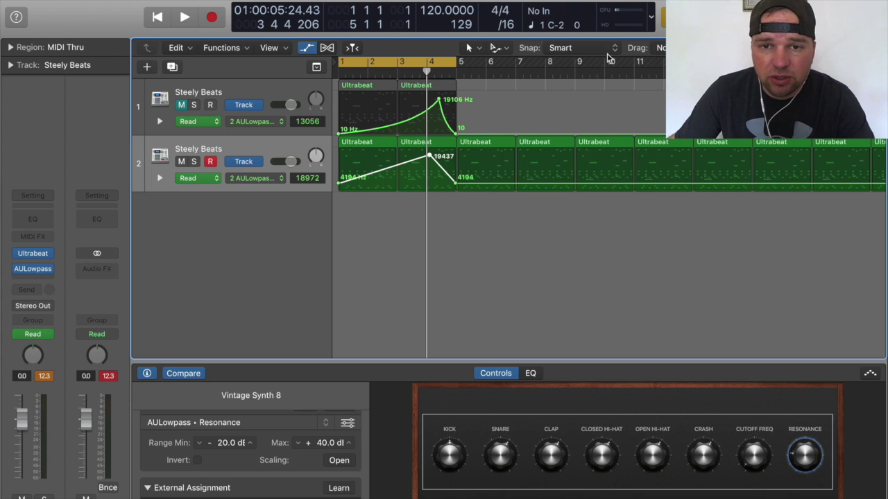
{"action": "left_click", "coordinate": [504, 50]}
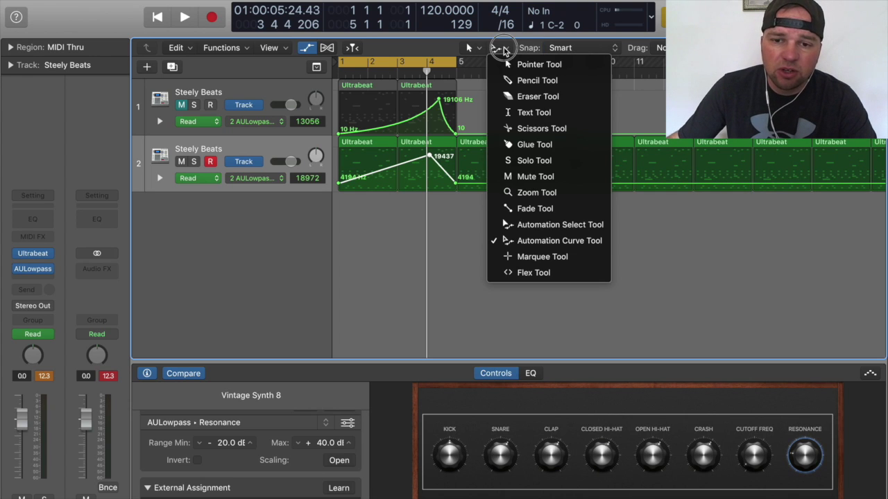
{"action": "left_click", "coordinate": [540, 240]}
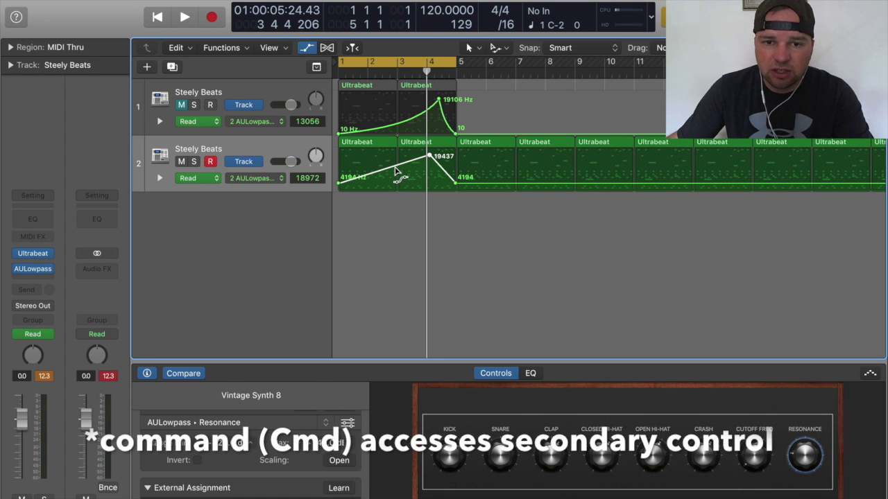
{"action": "left_click_drag", "start_coordinate": [406, 165], "coordinate": [438, 177]}
Drop the cutoff ramp's start and bar-5 points to 10 Hz and raise Resonance to +20.1 dB
{"action": "key", "text": "space"}
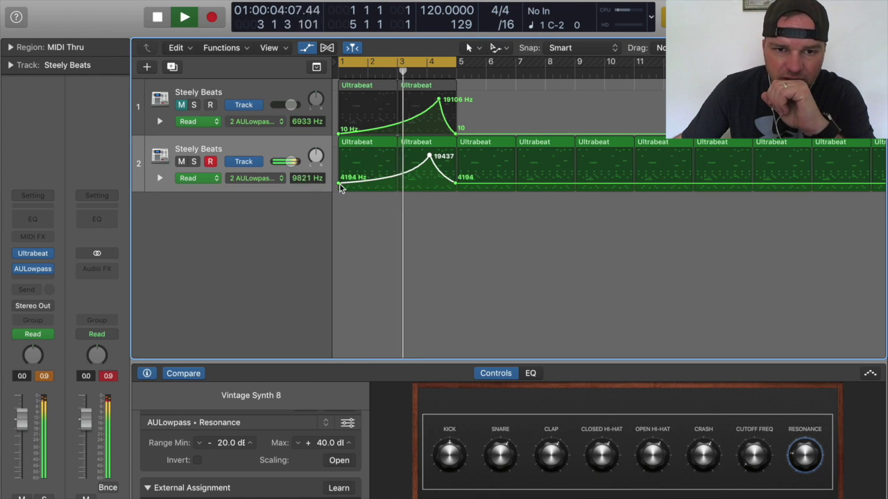
{"action": "left_click_drag", "start_coordinate": [340, 185], "coordinate": [357, 186]}
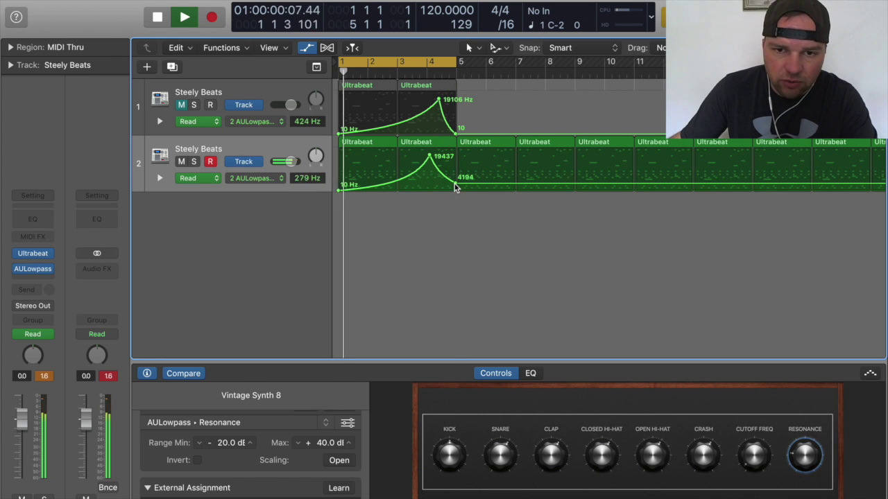
{"action": "left_click_drag", "start_coordinate": [455, 182], "coordinate": [455, 195]}
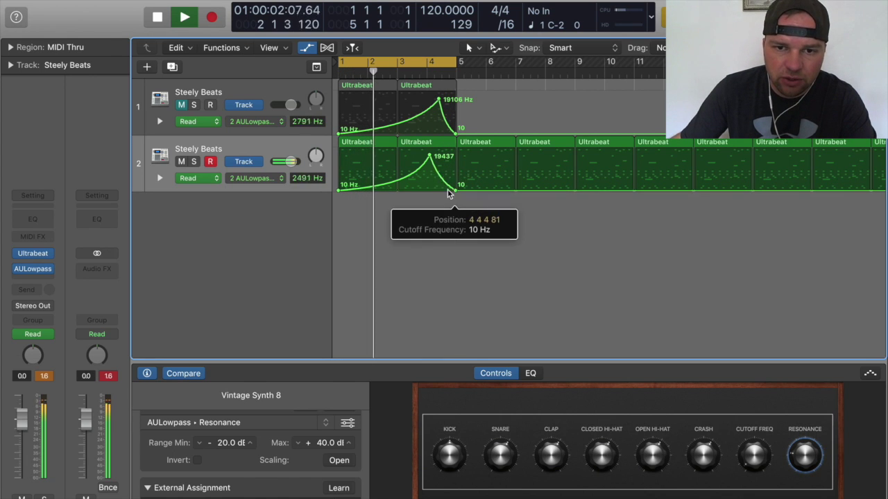
{"action": "left_click", "coordinate": [430, 157]}
{"action": "left_click_drag", "start_coordinate": [850, 455], "coordinate": [775, 384]}
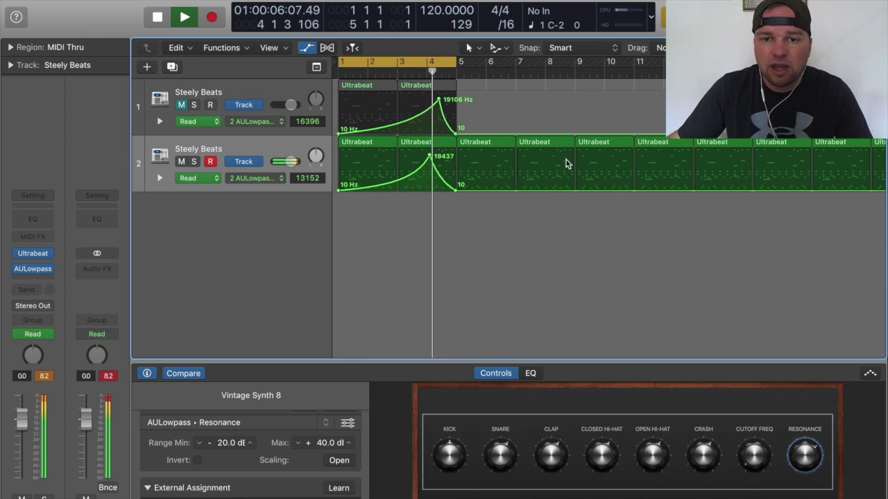
Stop playback and delete the second drum track, discarding its automation data and regions
{"action": "key", "text": "space"}
{"action": "left_click", "coordinate": [540, 169]}
{"action": "scroll", "coordinate": [624, 187], "scroll_direction": "right", "scroll_amount": 1}
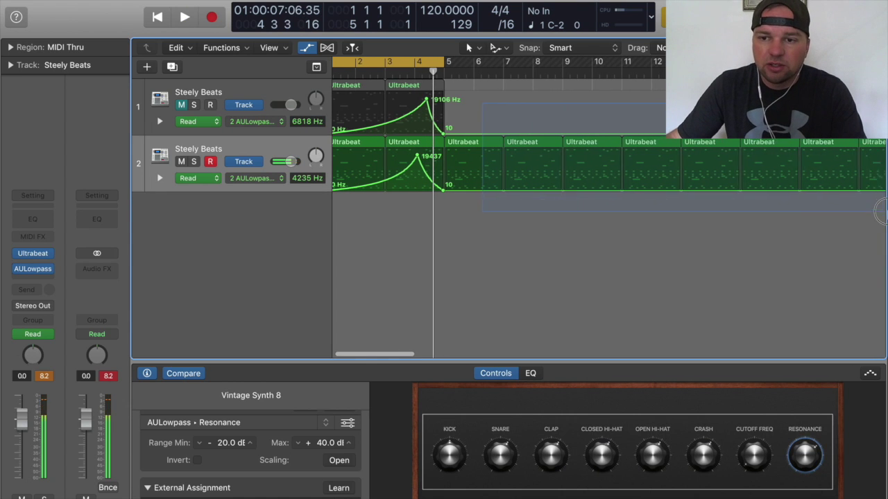
{"action": "key", "text": "Delete"}
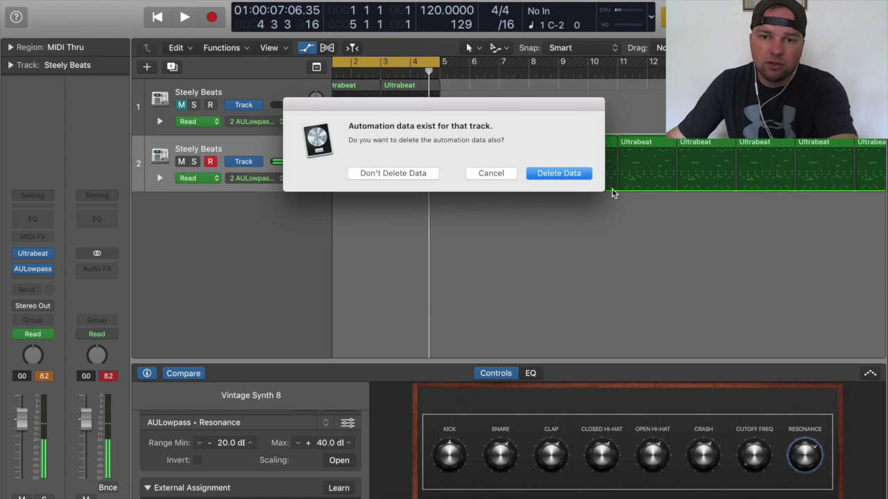
{"action": "left_click", "coordinate": [556, 173]}
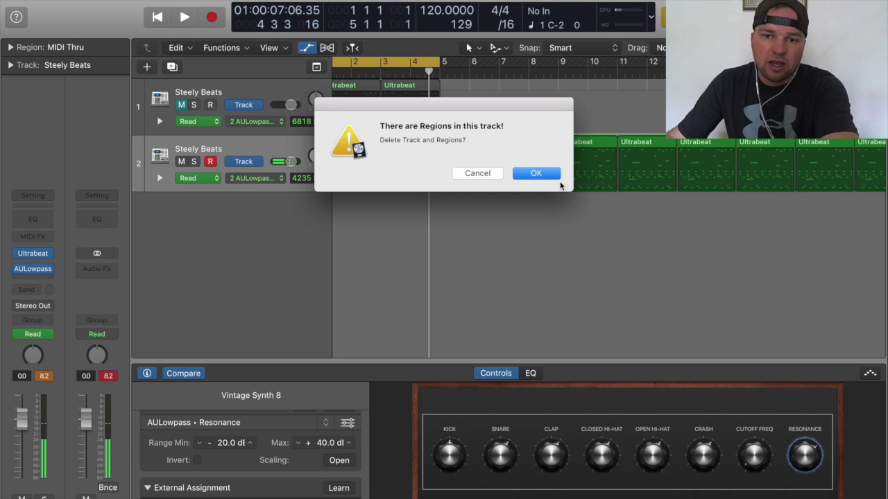
{"action": "left_click", "coordinate": [536, 173]}
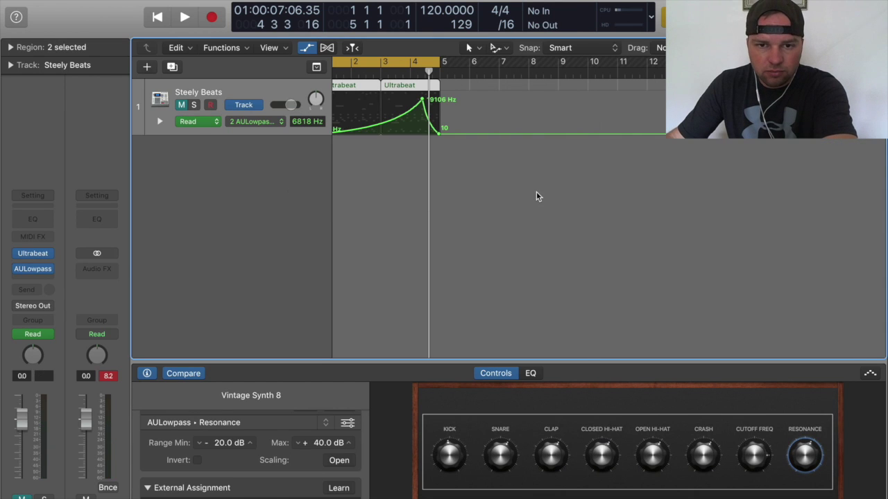
Undo the track deletion and play the project from bar 1
{"action": "key", "text": "super+z"}
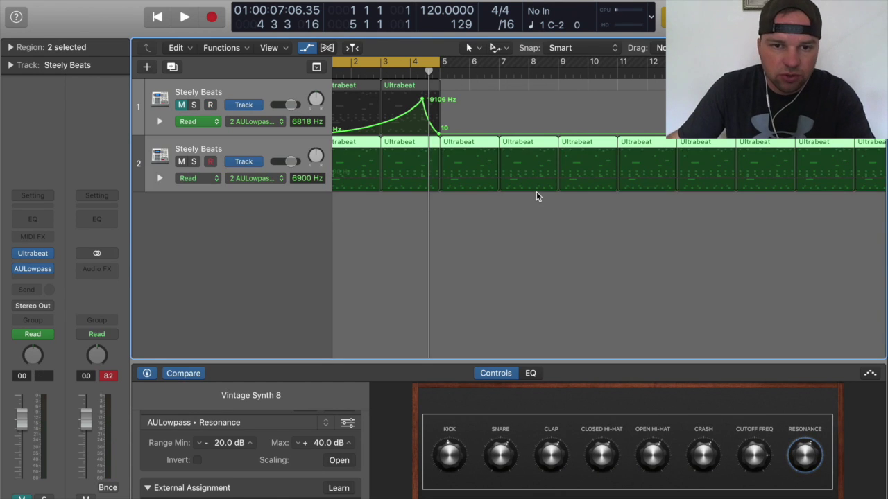
{"action": "scroll", "coordinate": [513, 198], "scroll_direction": "left", "scroll_amount": 2}
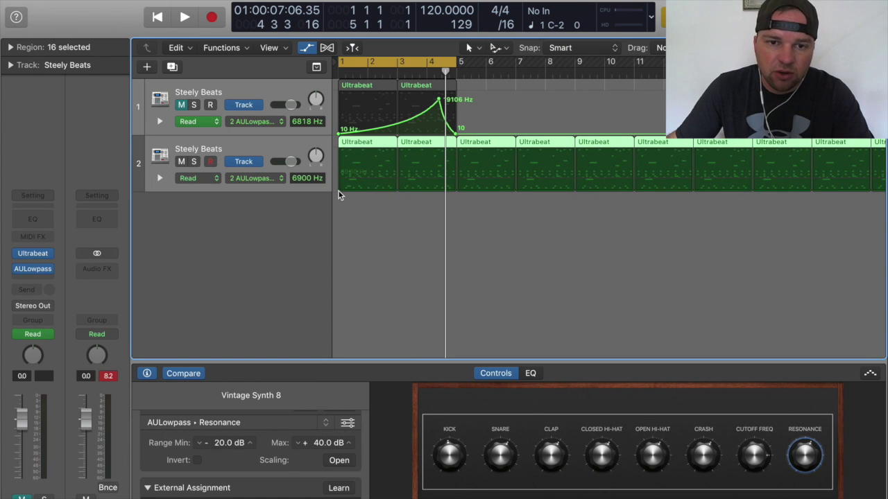
{"action": "key", "text": "Return"}
{"action": "key", "text": "space"}
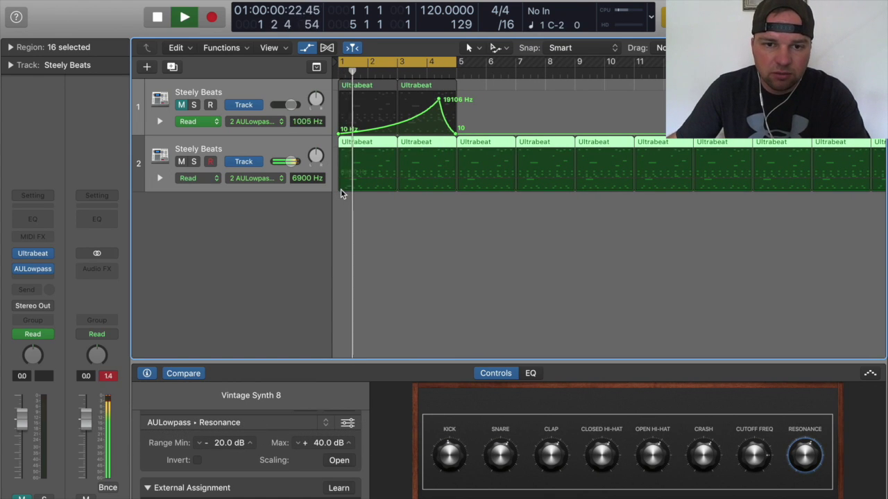
Discard trial cutoff points and delete track 2's Ultrabeat regions from bar 5 onward
{"action": "left_click", "coordinate": [341, 189]}
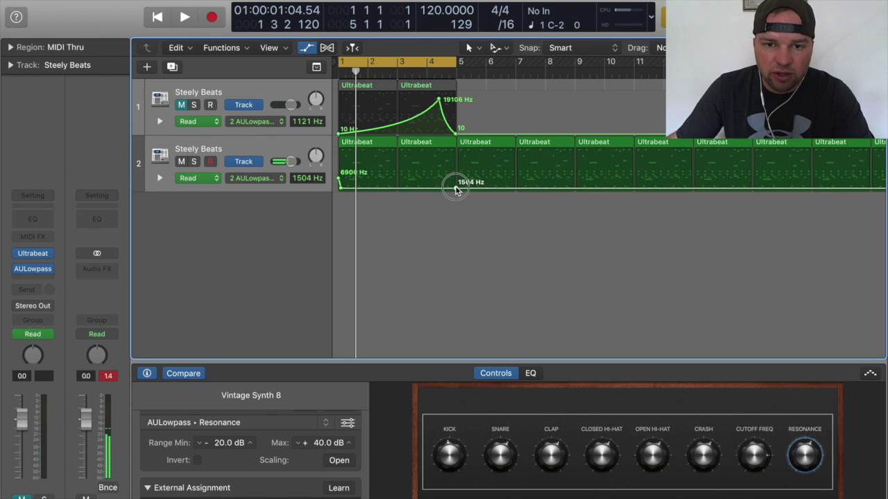
{"action": "left_click_drag", "start_coordinate": [433, 188], "coordinate": [434, 161]}
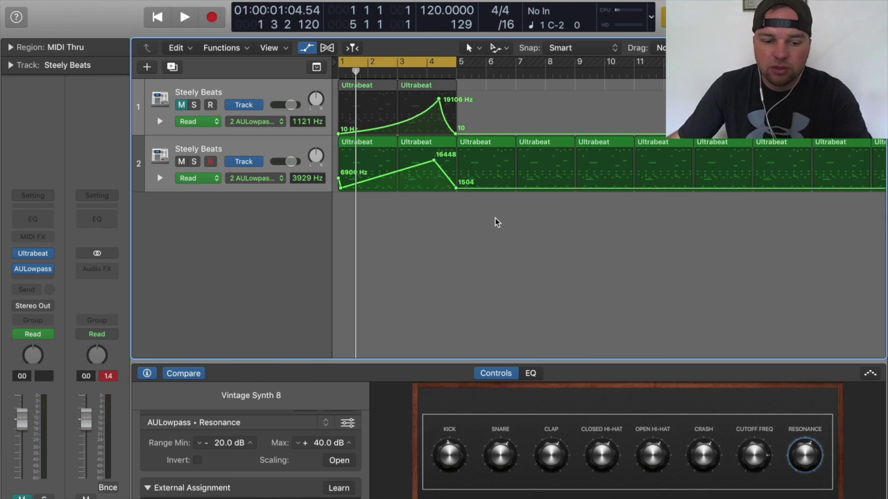
{"action": "key", "text": "super+z"}
{"action": "key", "text": "super+z"}
{"action": "key", "text": "super+z"}
{"action": "left_click_drag", "start_coordinate": [495, 222], "coordinate": [808, 139]}
{"action": "key", "text": "Delete"}
{"action": "scroll", "coordinate": [597, 163], "scroll_direction": "left", "scroll_amount": 4}
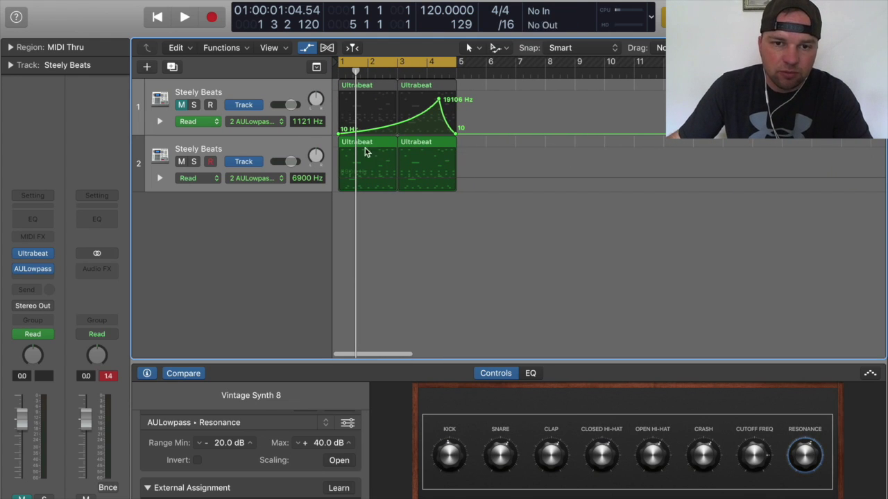
Lower track 2's cutoff line to 607 Hz and add a 17344 Hz peak at bar 4
{"action": "left_click_drag", "start_coordinate": [427, 179], "coordinate": [435, 196]}
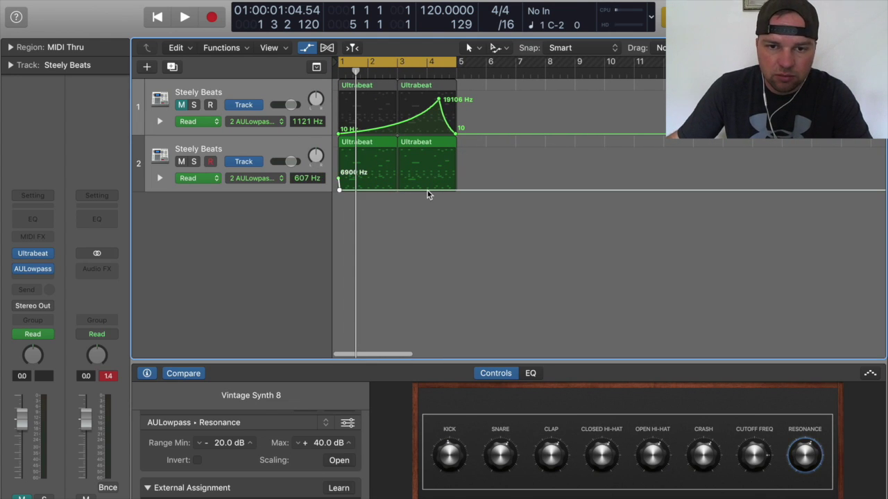
{"action": "left_click", "coordinate": [428, 159]}
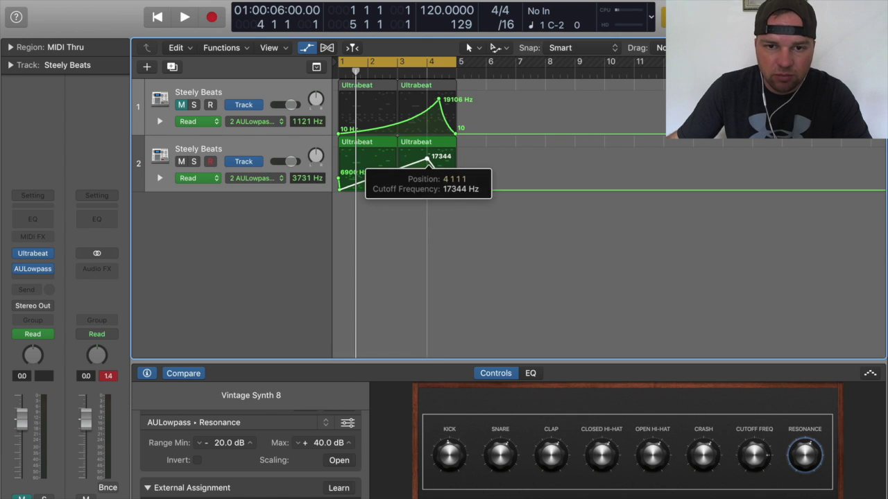
{"action": "left_click", "coordinate": [496, 47]}
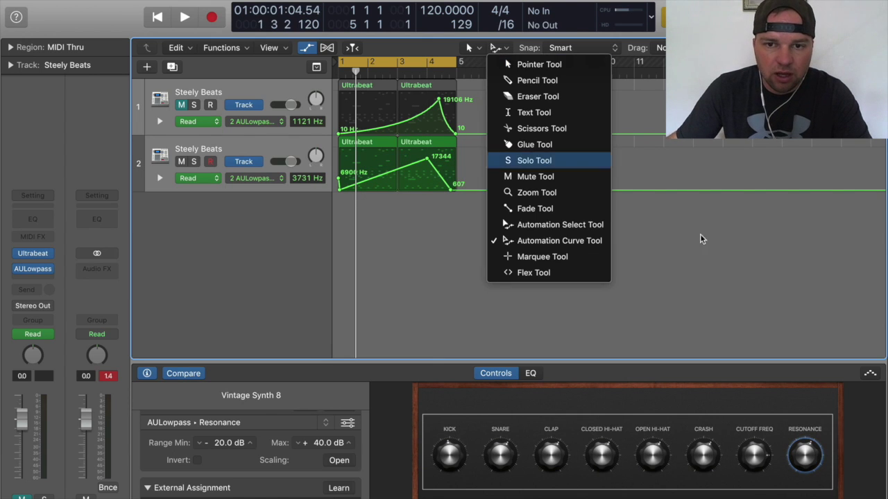
Bend the 607–17344 Hz cutoff ramp into a curve and select both Ultrabeat regions
{"action": "key", "text": "Escape"}
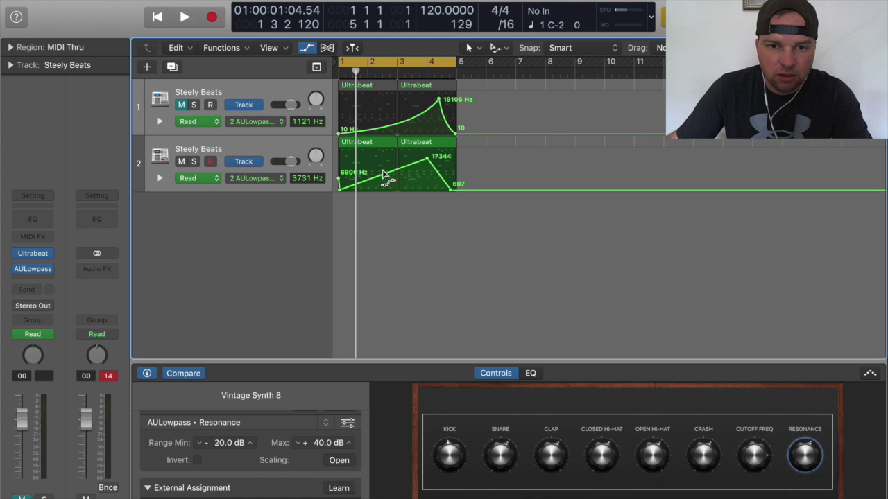
{"action": "left_click", "coordinate": [341, 177]}
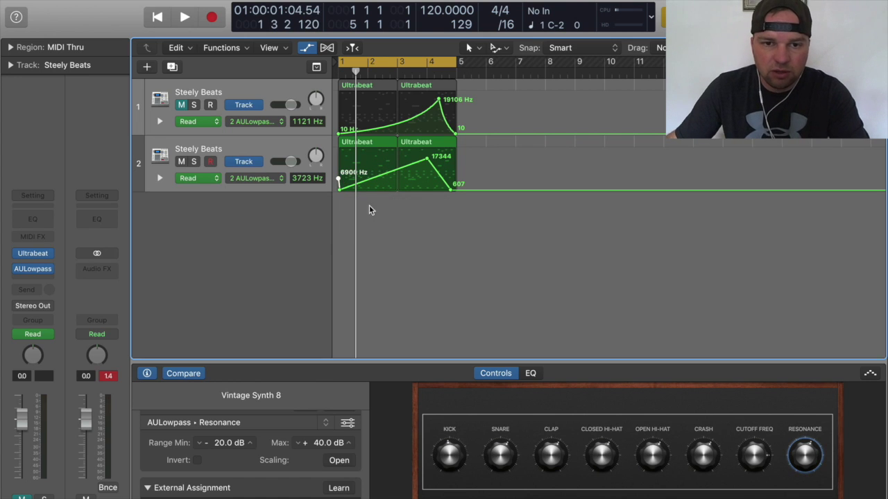
{"action": "left_click", "coordinate": [391, 213]}
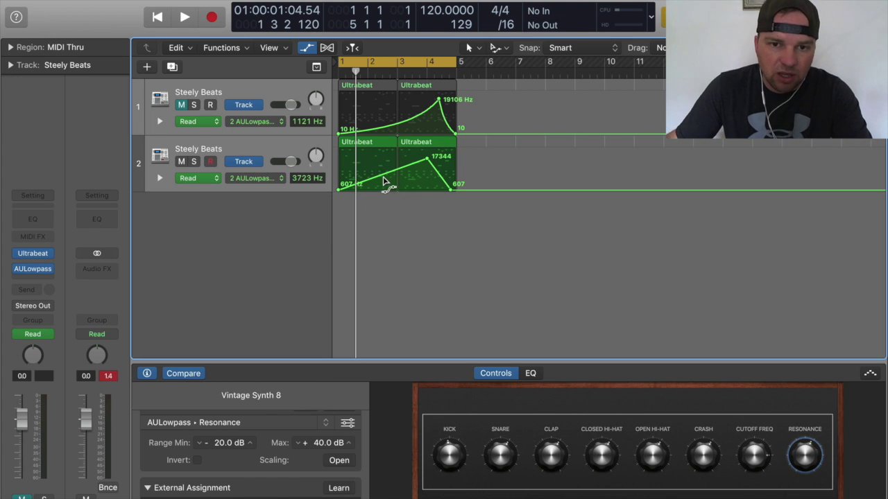
{"action": "left_click_drag", "start_coordinate": [385, 179], "coordinate": [456, 167]}
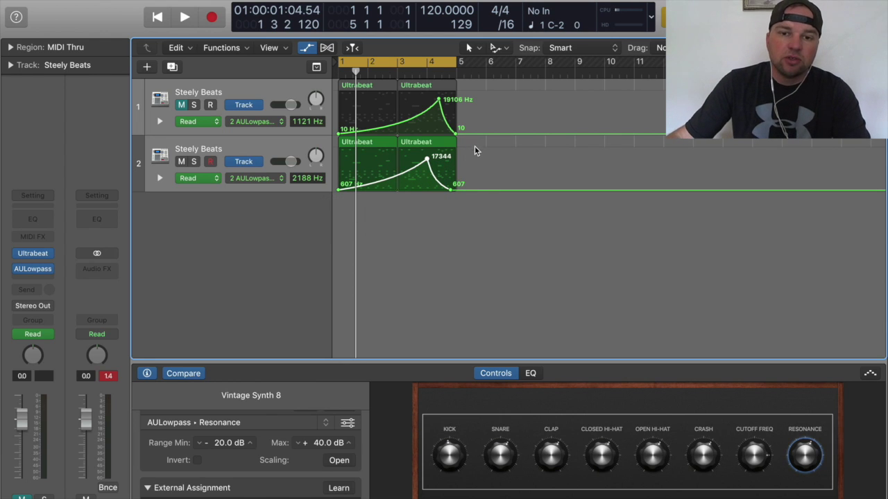
{"action": "left_click_drag", "start_coordinate": [470, 145], "coordinate": [611, 152]}
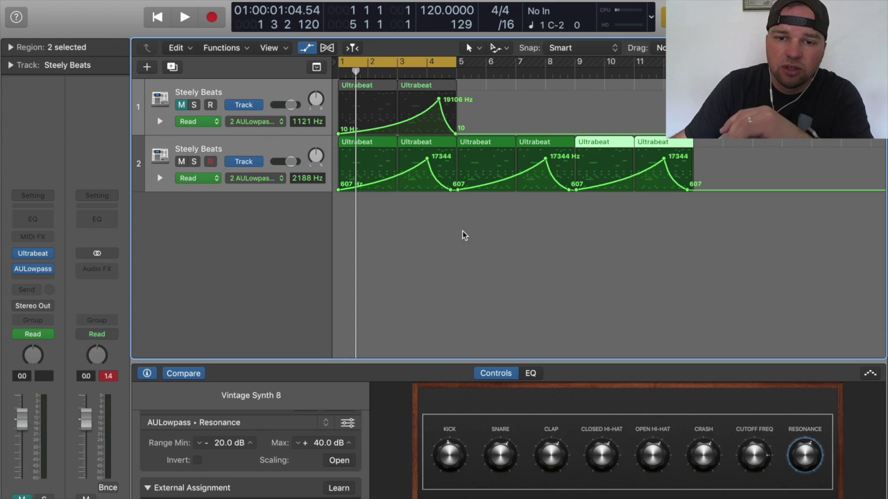
Remove the middle cutoff ramp's peak point, leaving that repeat flat at 607 Hz
{"action": "left_click_drag", "start_coordinate": [462, 230], "coordinate": [591, 193]}
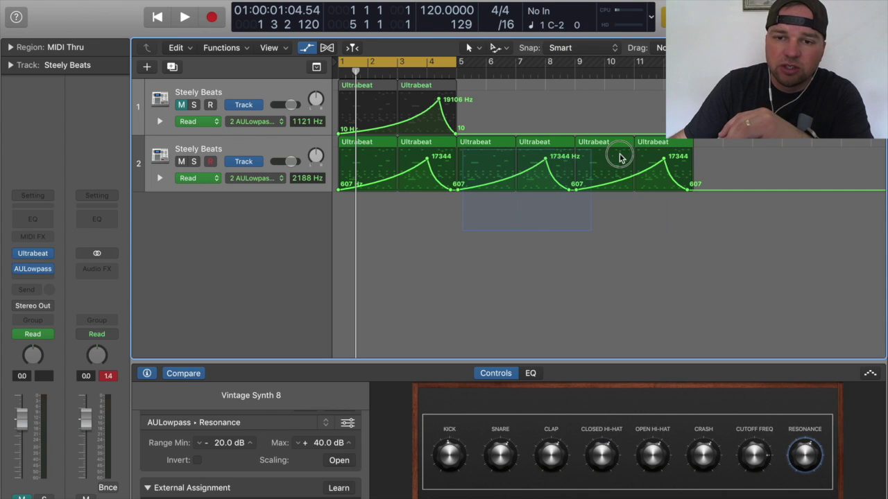
{"action": "left_click", "coordinate": [484, 184]}
{"action": "left_click", "coordinate": [488, 184]}
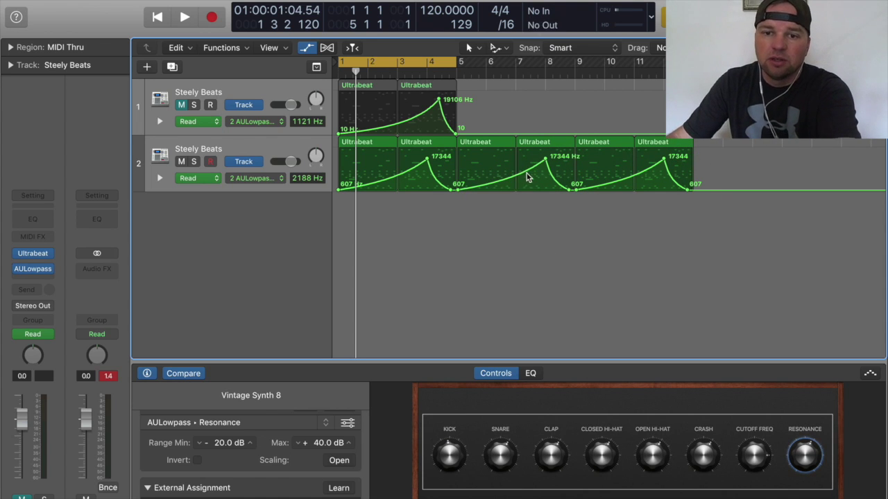
{"action": "left_click_drag", "start_coordinate": [547, 162], "coordinate": [548, 164]}
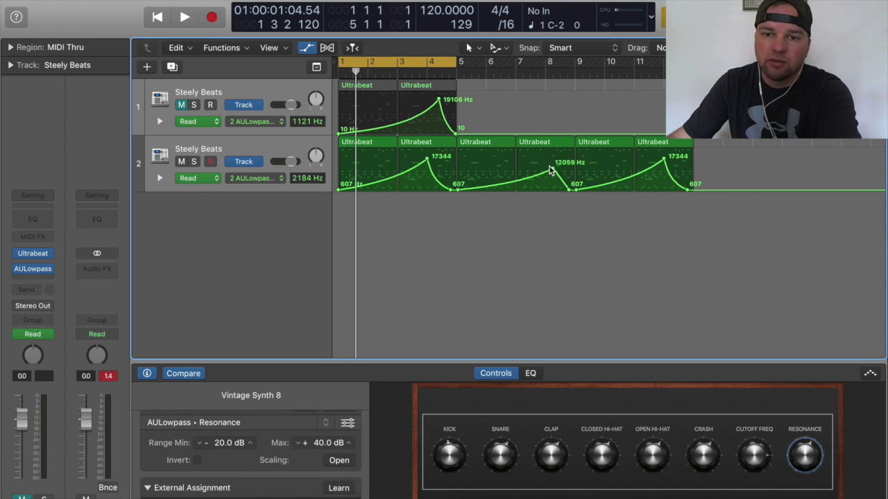
{"action": "left_click", "coordinate": [550, 168]}
{"action": "key", "text": "space"}
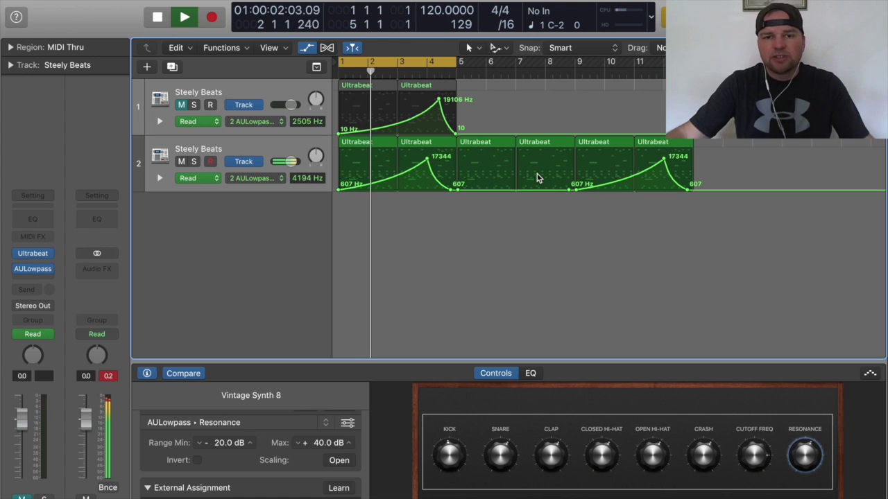
{"action": "key", "text": "space"}
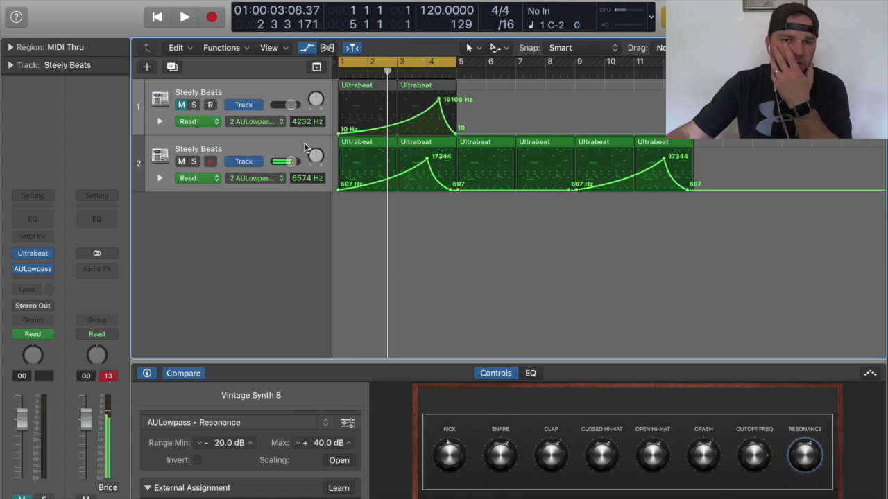